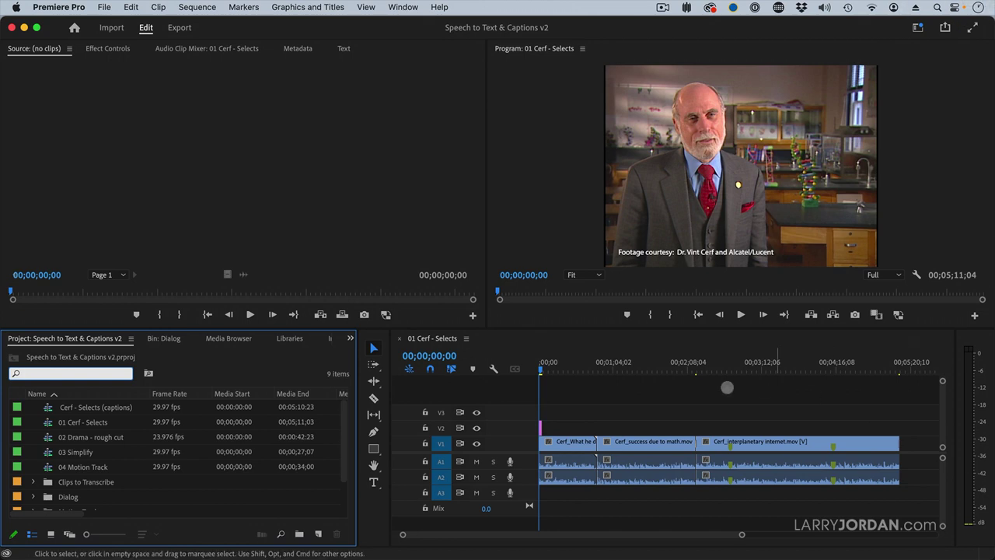
Show the Text panel's Captions view for 01 Cerf - Selects, which has no captions yet.
left_click(701, 404)
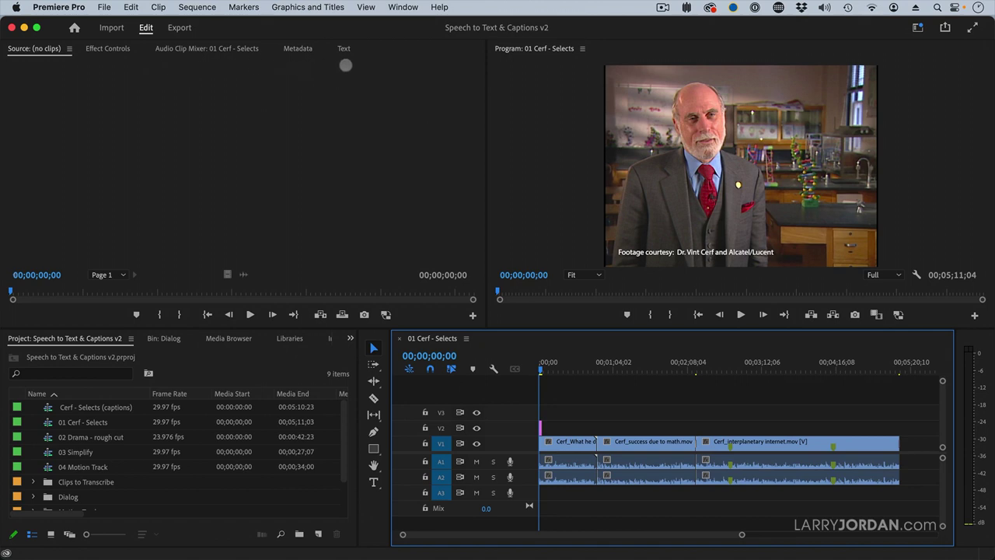
left_click(343, 49)
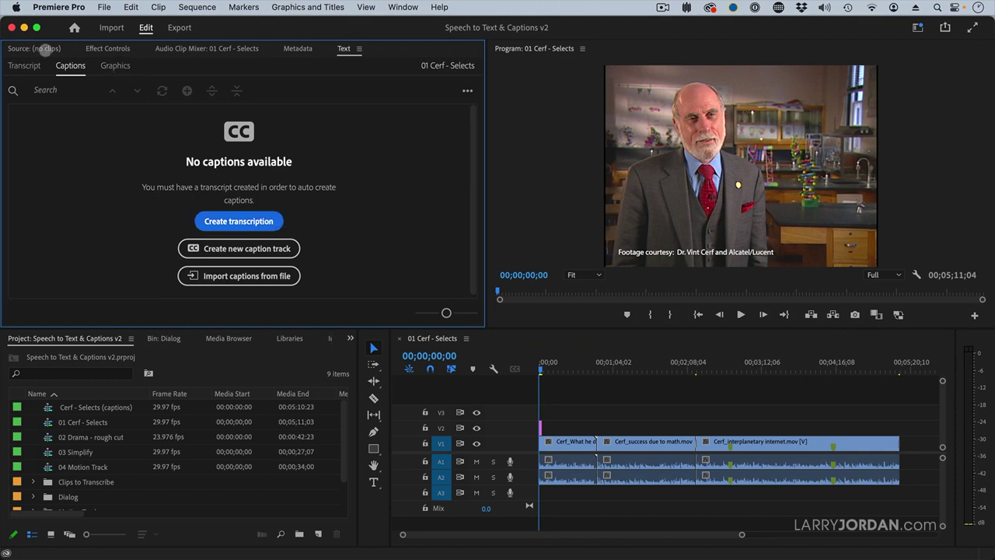
Open the Create transcript dialog for 01 Cerf - Selects via Auto Transcribe Sequence.
left_click(34, 48)
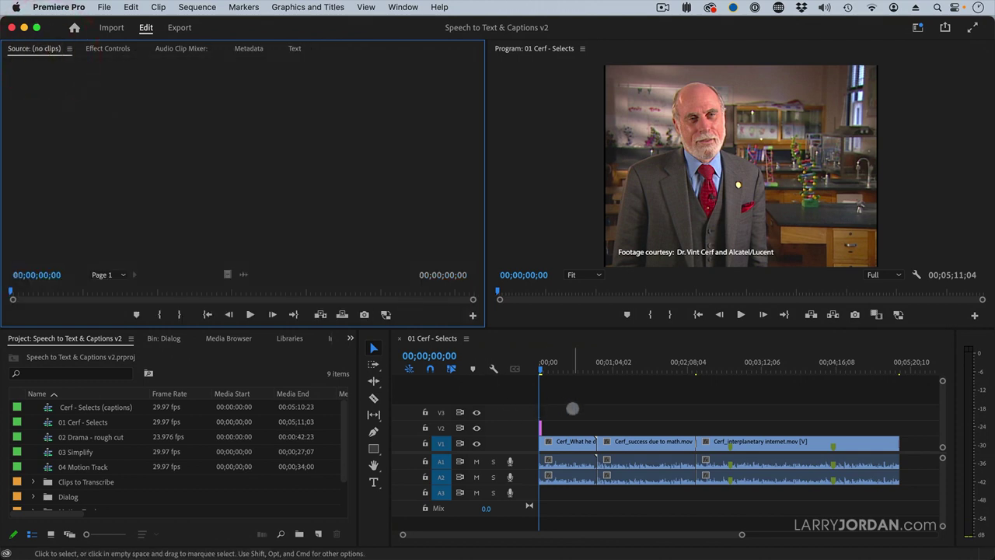
left_click(196, 7)
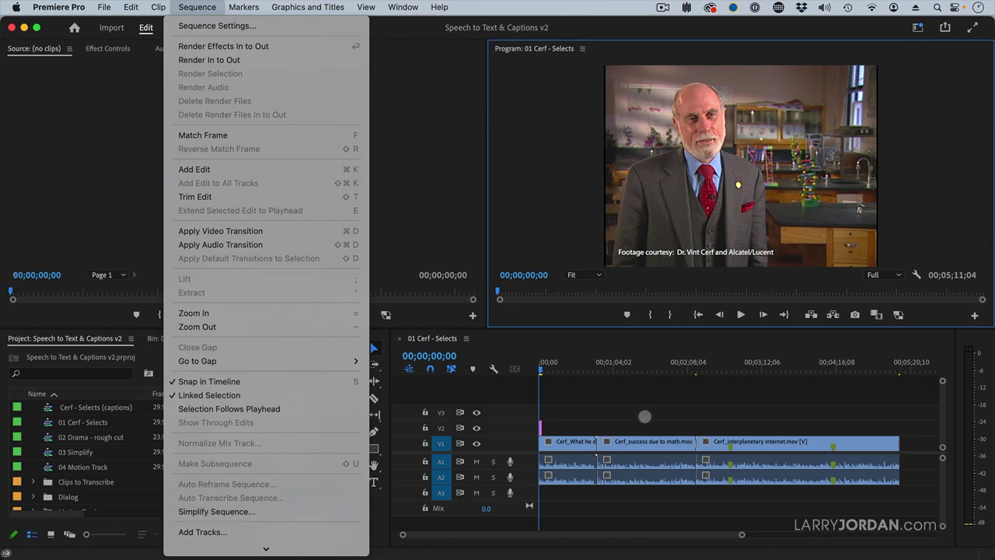
left_click(640, 413)
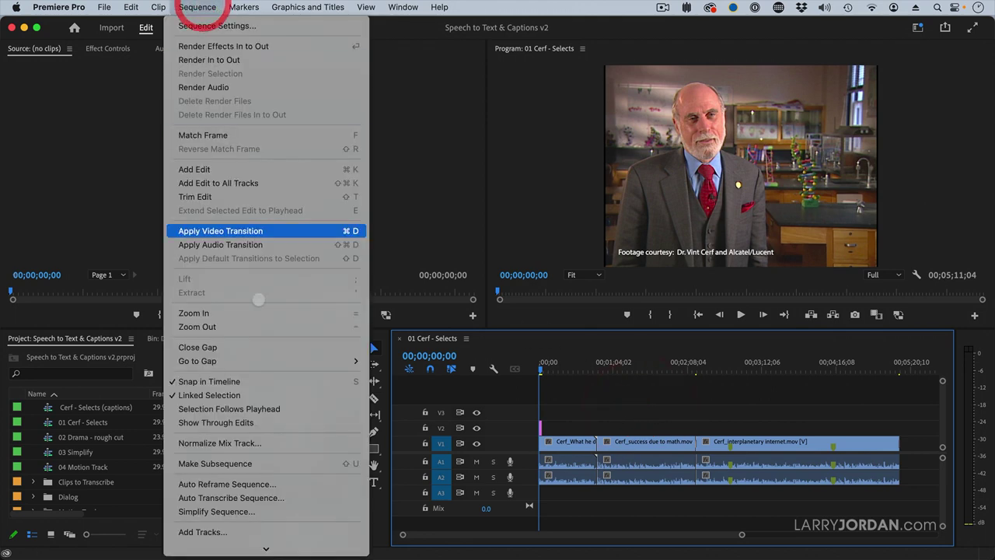
left_click(295, 497)
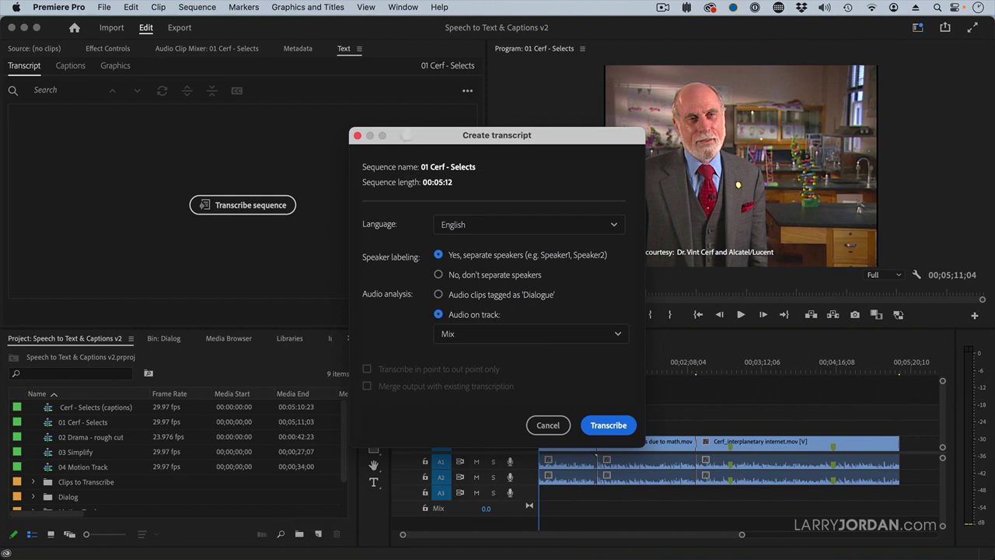
Review the Create transcript options, including the list of audio tracks to analyse.
left_click_drag(405, 135, 418, 130)
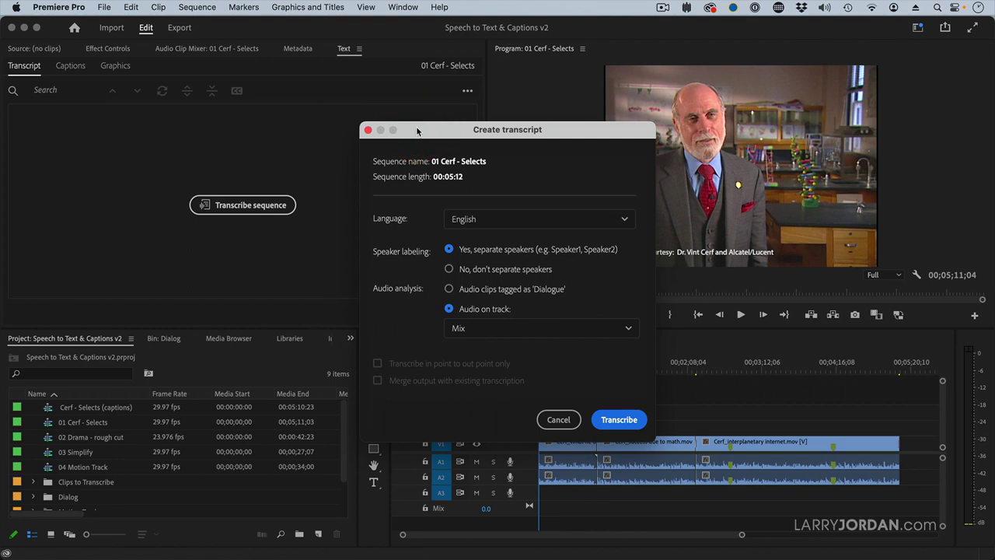
left_click(476, 219)
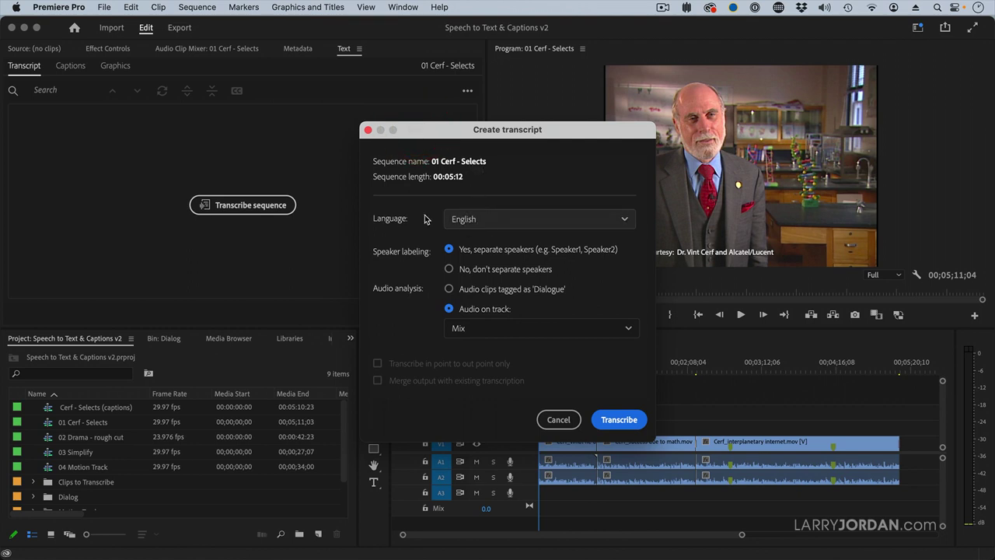
left_click(449, 248)
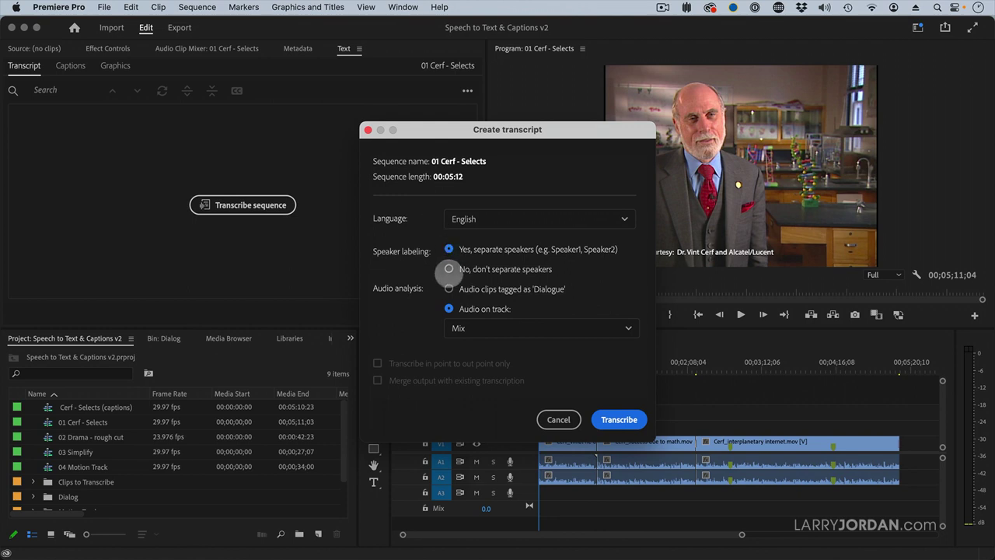
left_click(449, 269)
left_click(460, 308)
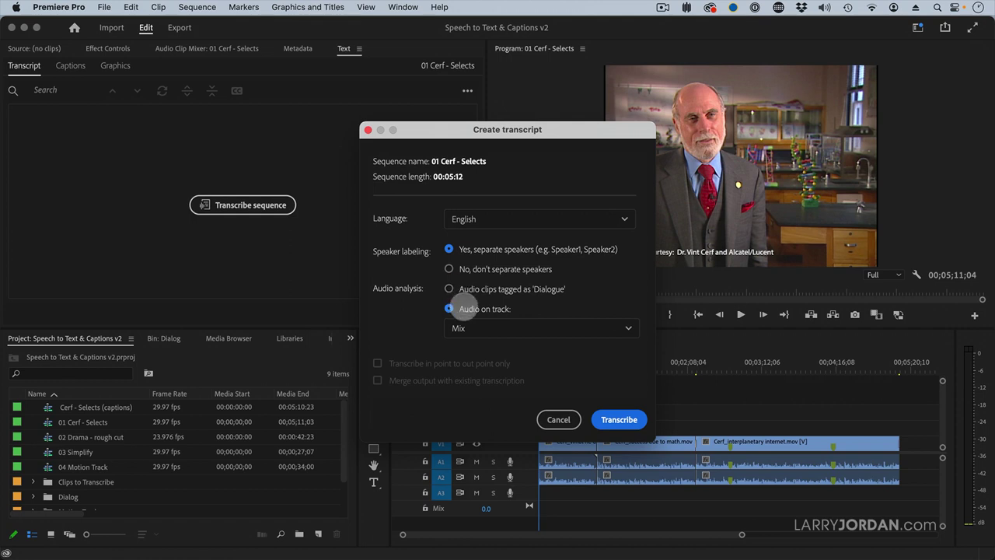
left_click(467, 327)
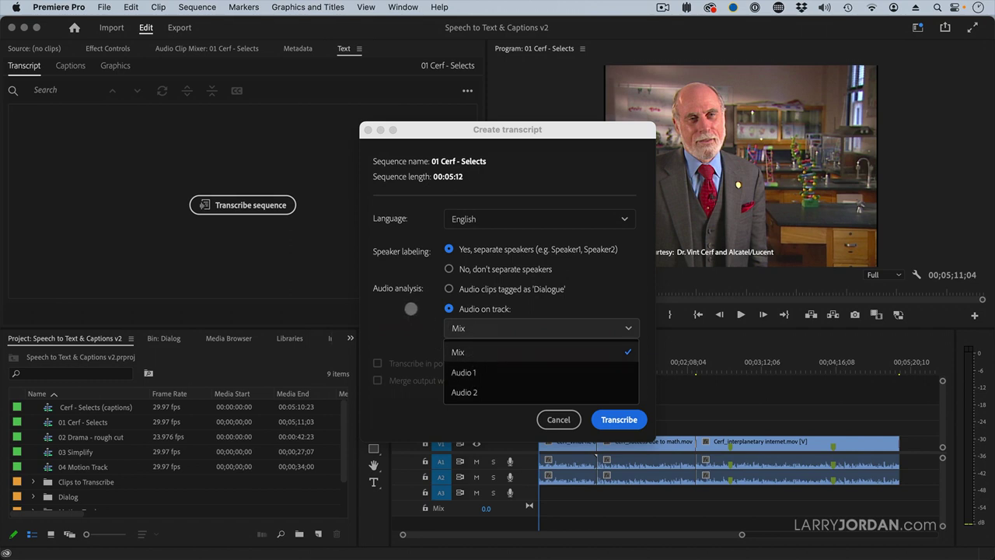
Keep Mix audio, cancel the transcript setup, and marquee-select all clips in the sequence.
left_click(411, 308)
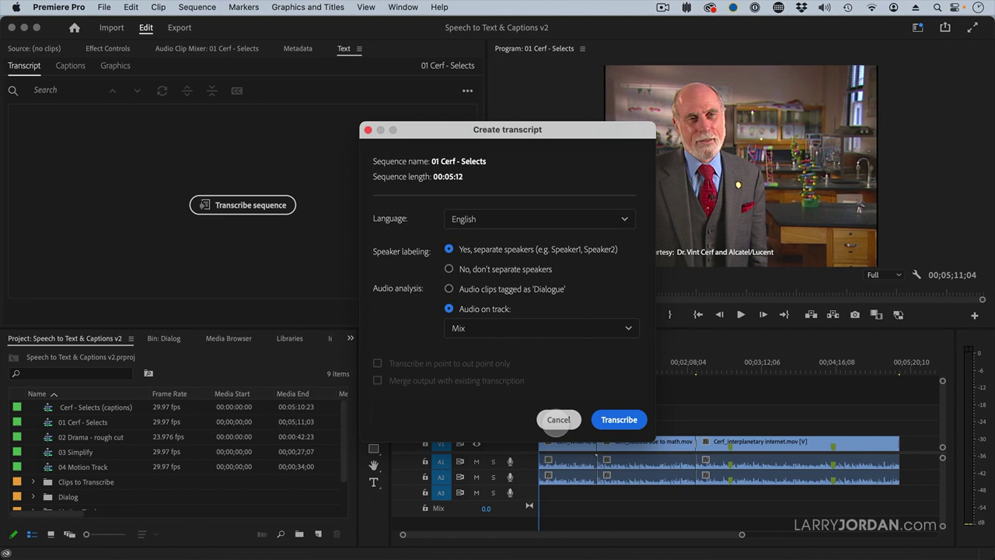
left_click(558, 419)
left_click_drag(898, 504, 574, 440)
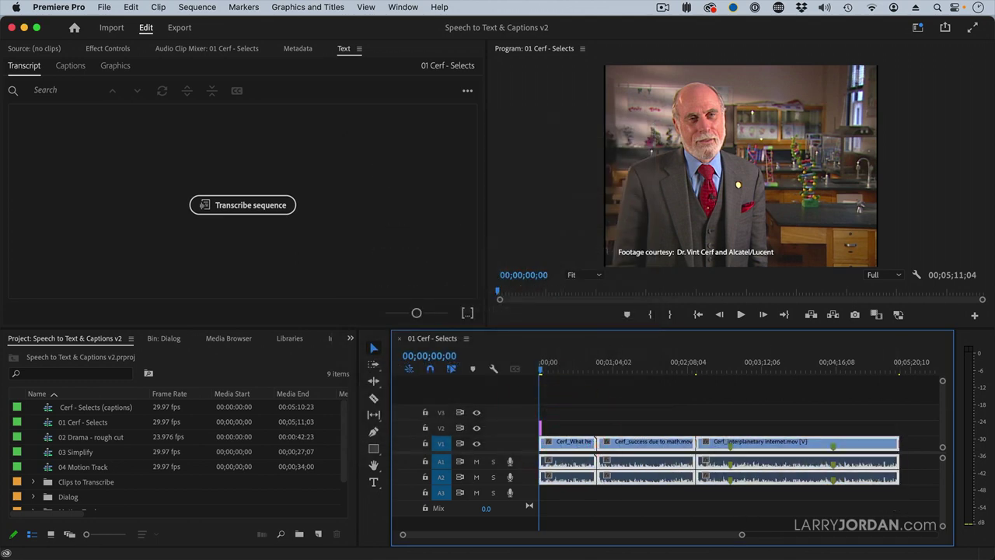
Switch to the Audio workspace to tag the clips as Dialogue, then return to Editing.
left_click(917, 27)
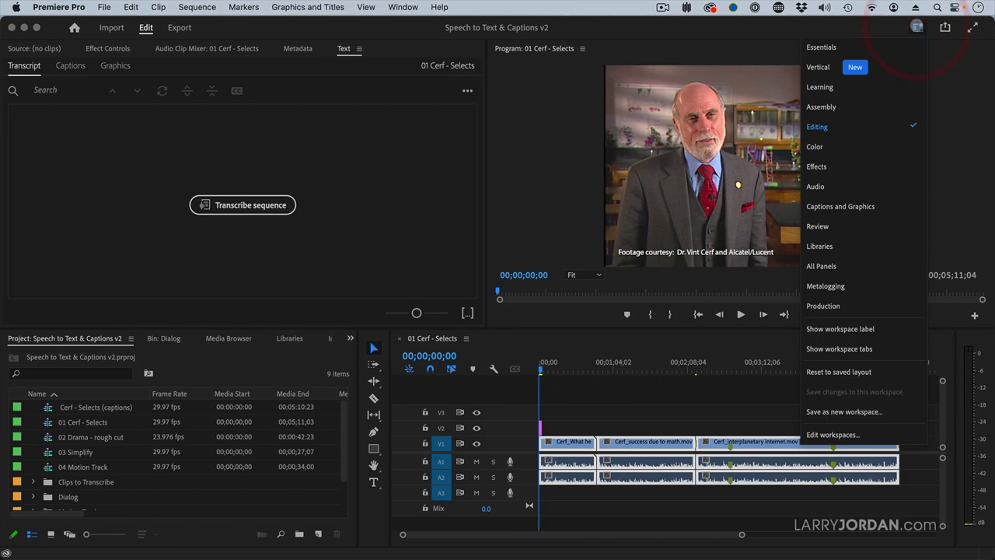
left_click(855, 182)
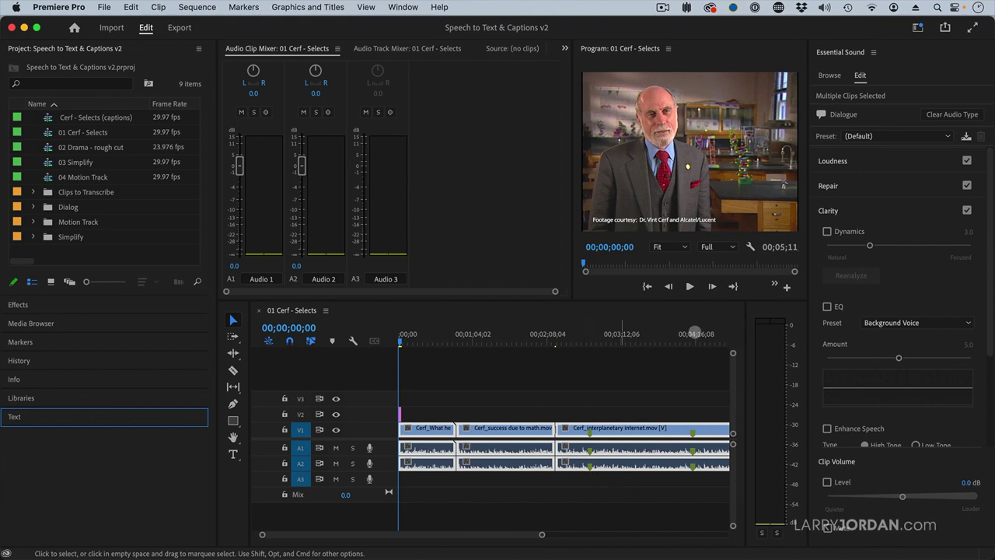
left_click(918, 27)
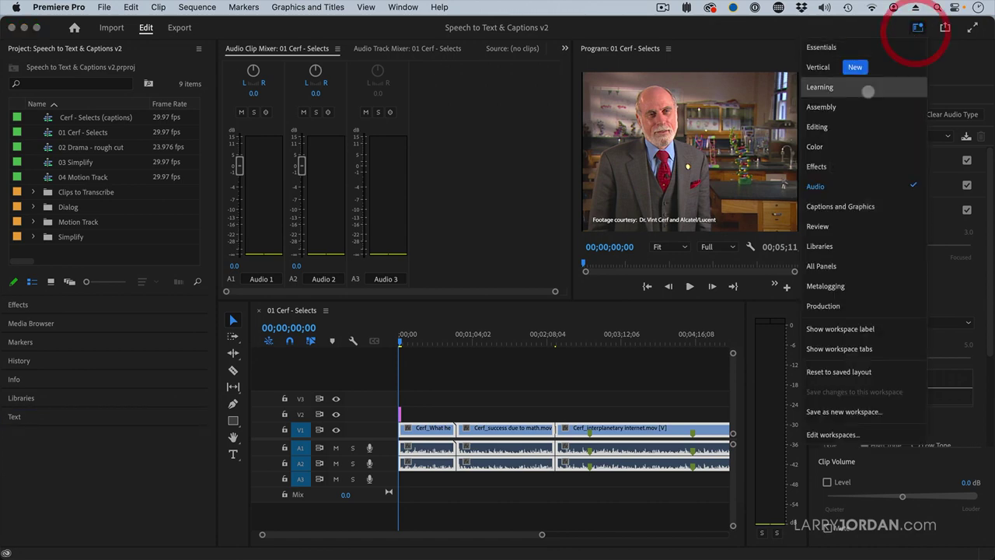
left_click(846, 127)
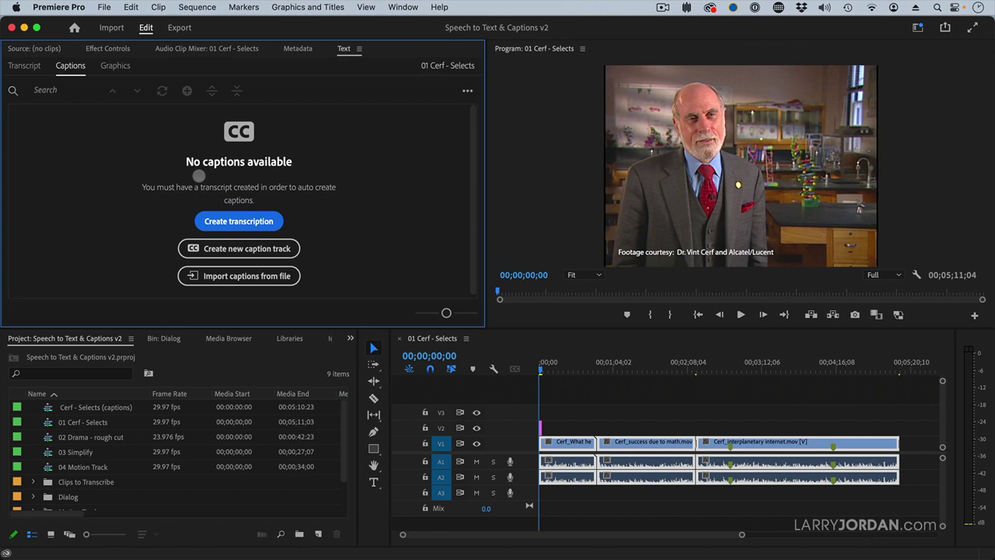
Transcribe the sequence analysing only audio clips tagged as Dialogue.
left_click(29, 66)
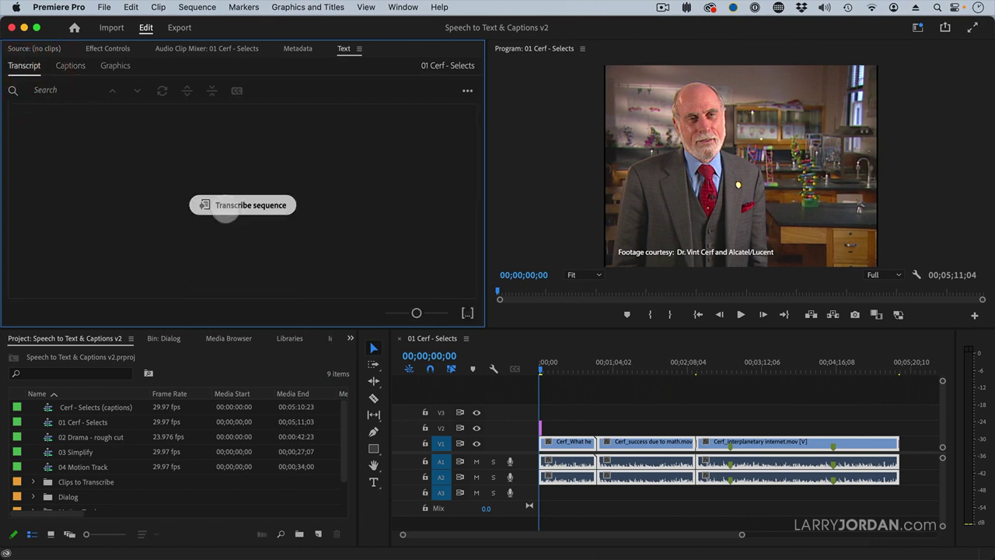
left_click(225, 207)
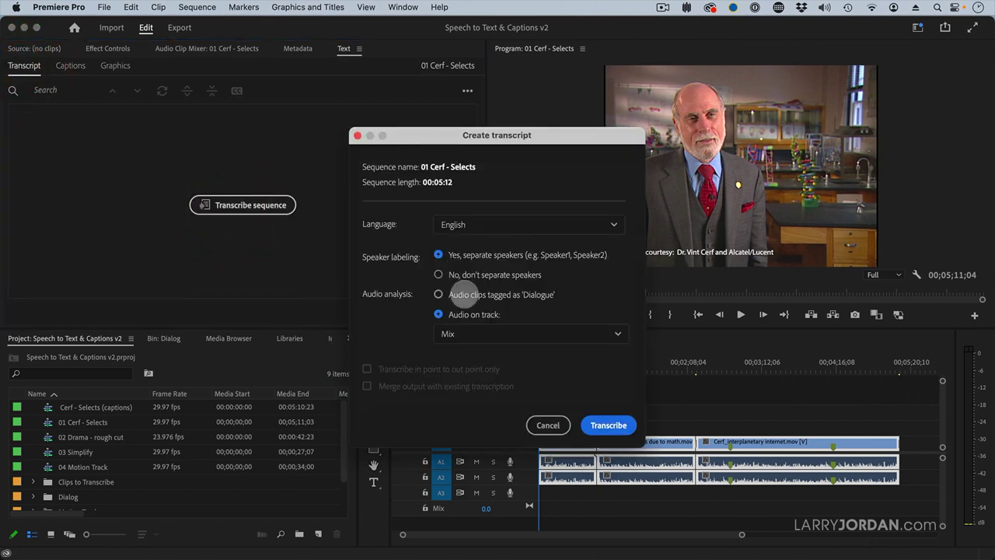
left_click(458, 295)
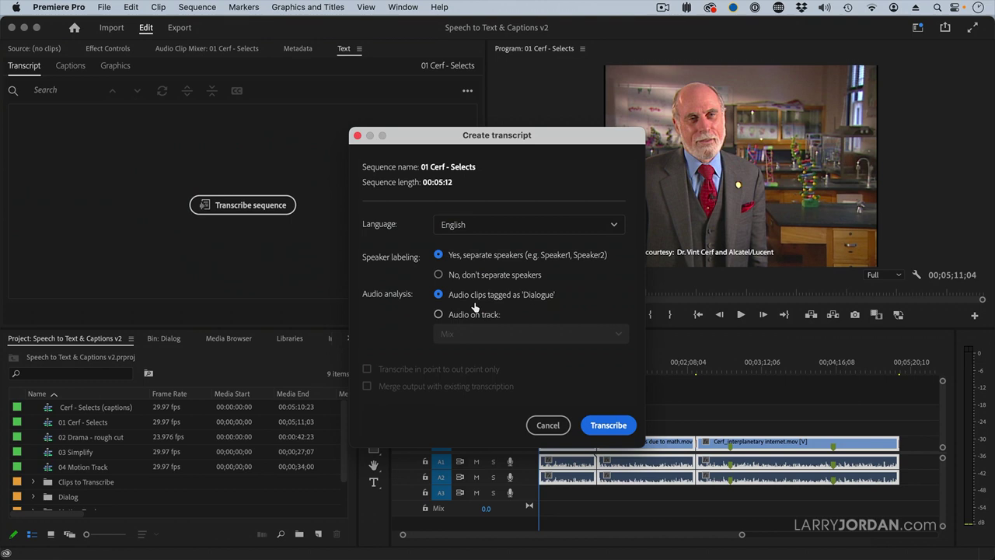
left_click(602, 424)
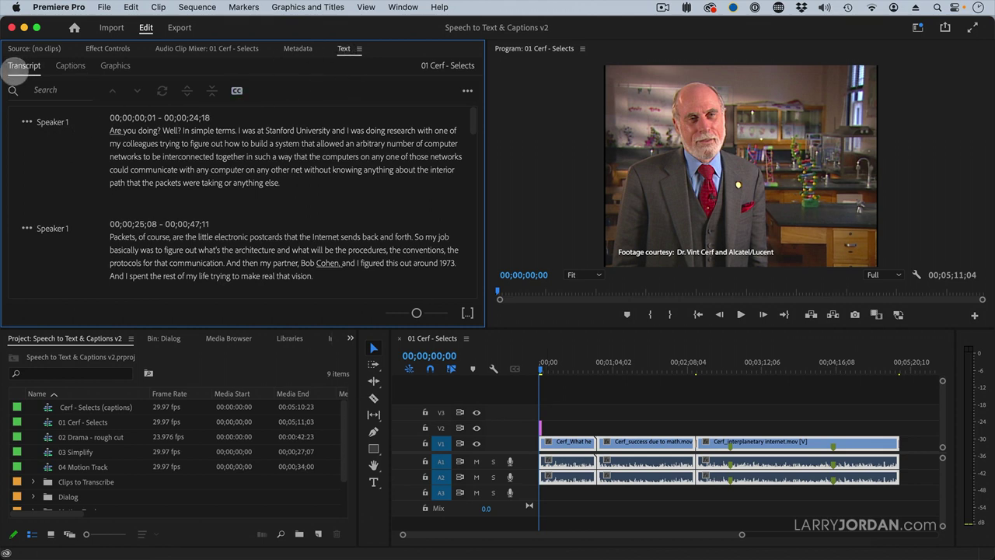
Open the Edit speakers dialog and make the Speaker 1 name editable.
left_click(53, 123)
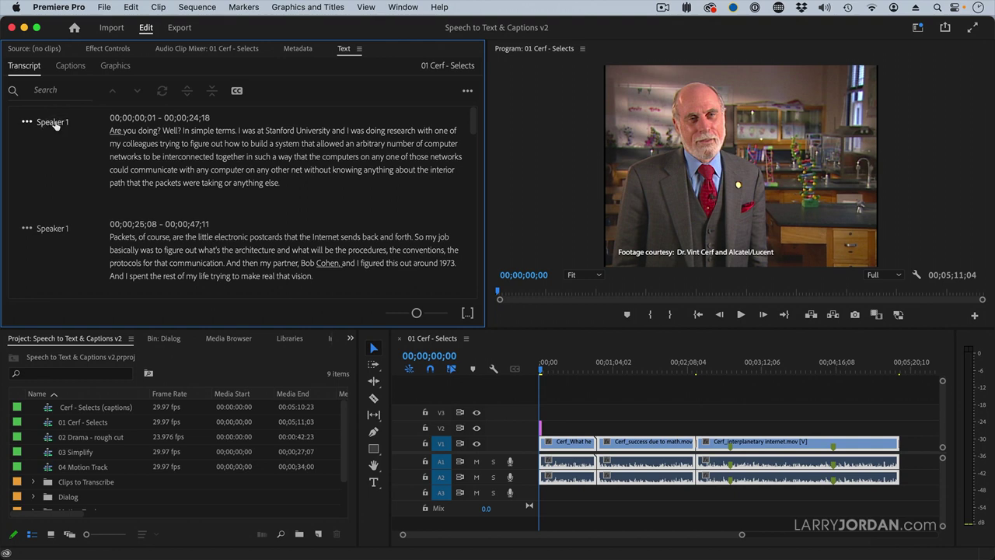
left_click(53, 123)
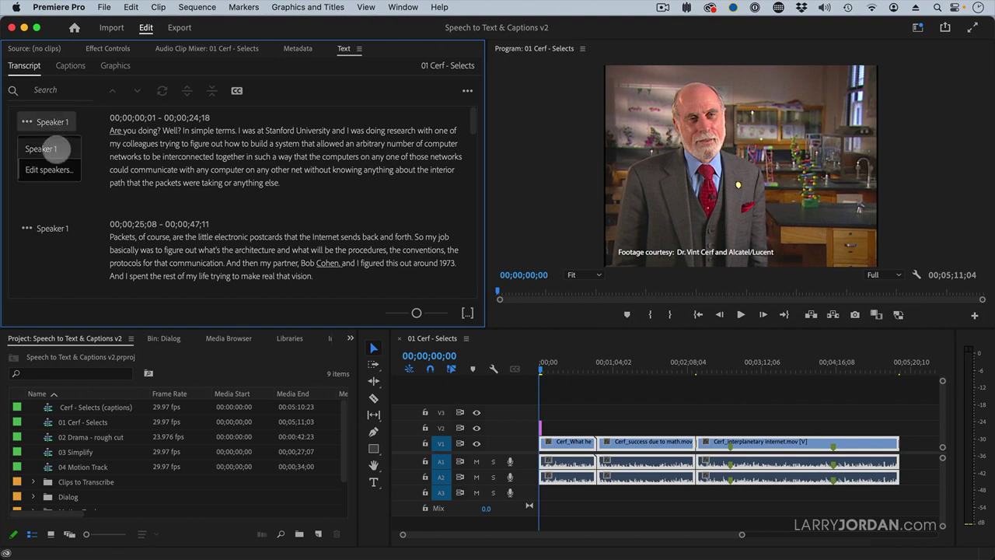
left_click(48, 170)
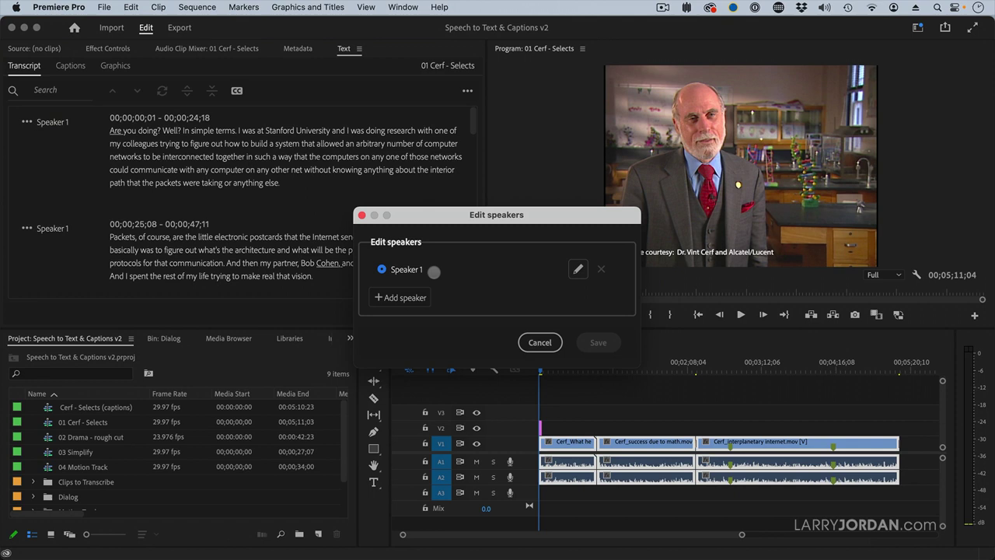
left_click(433, 276)
left_click(415, 272)
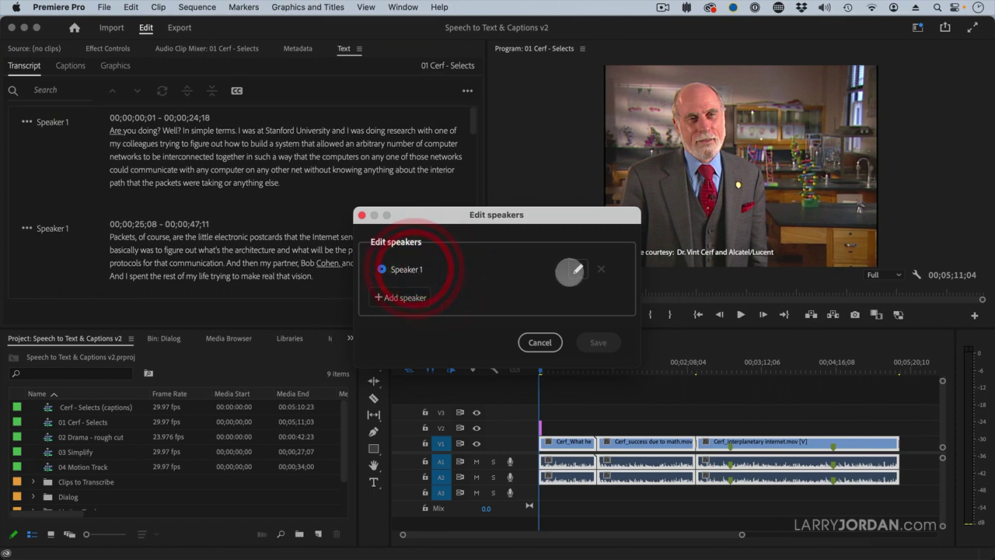
left_click(576, 270)
left_click(444, 268)
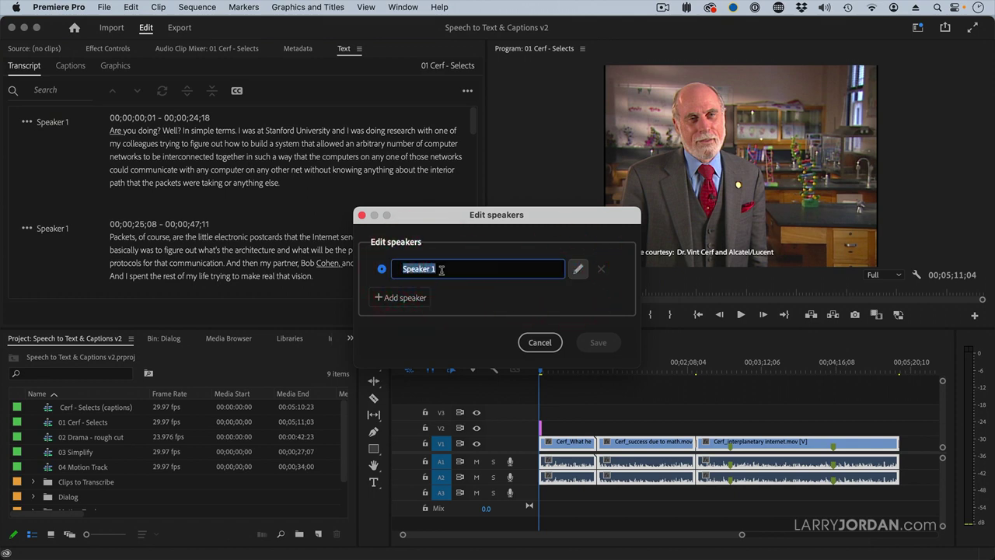
Type the interviewee's full name in place of Speaker 1 and save it.
type("De")
key("BackSpace")
type("r. Vibn")
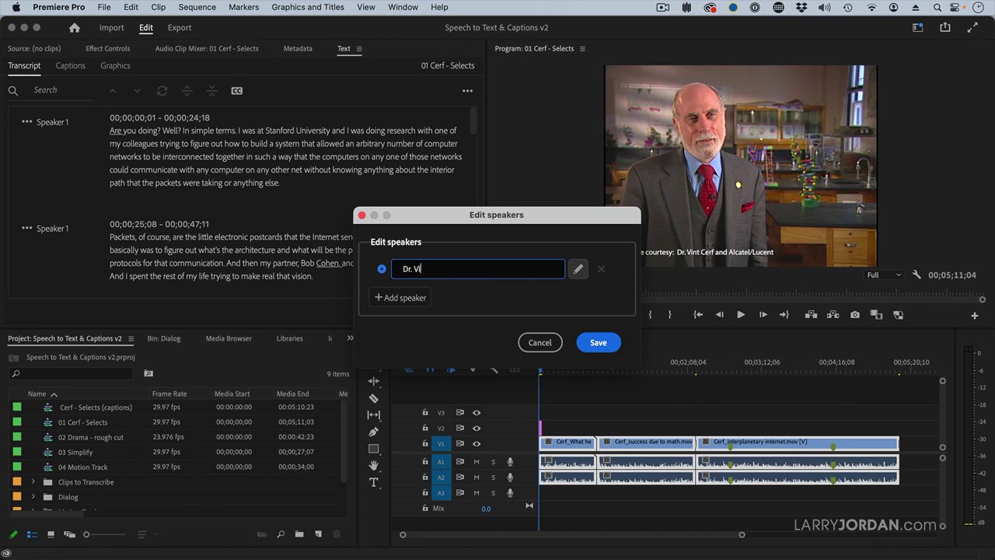
key("BackSpace")
key("BackSpace")
type("nt Cerf")
left_click(595, 339)
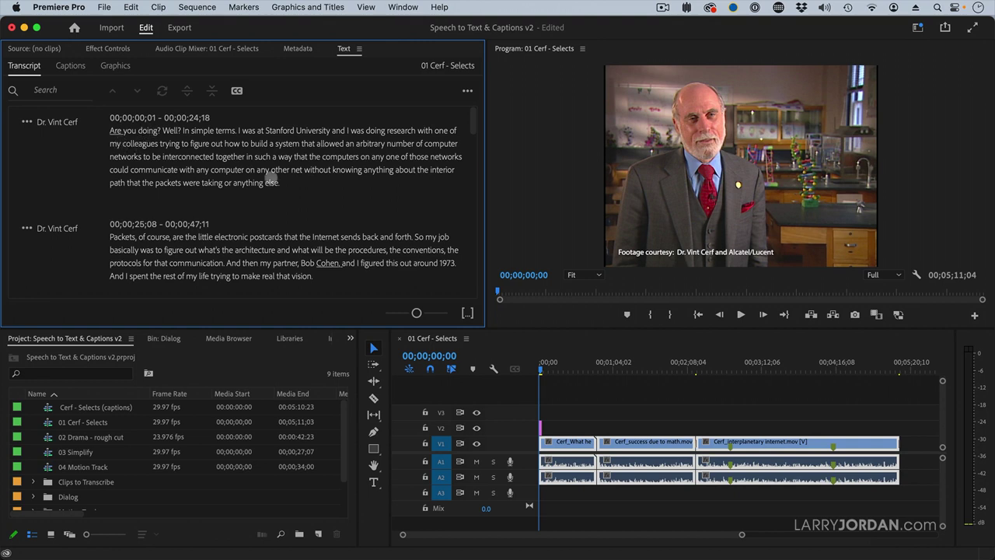
Delete 'Are you doing?' from the start of the first transcript paragraph.
key("shift+3")
left_click(295, 123)
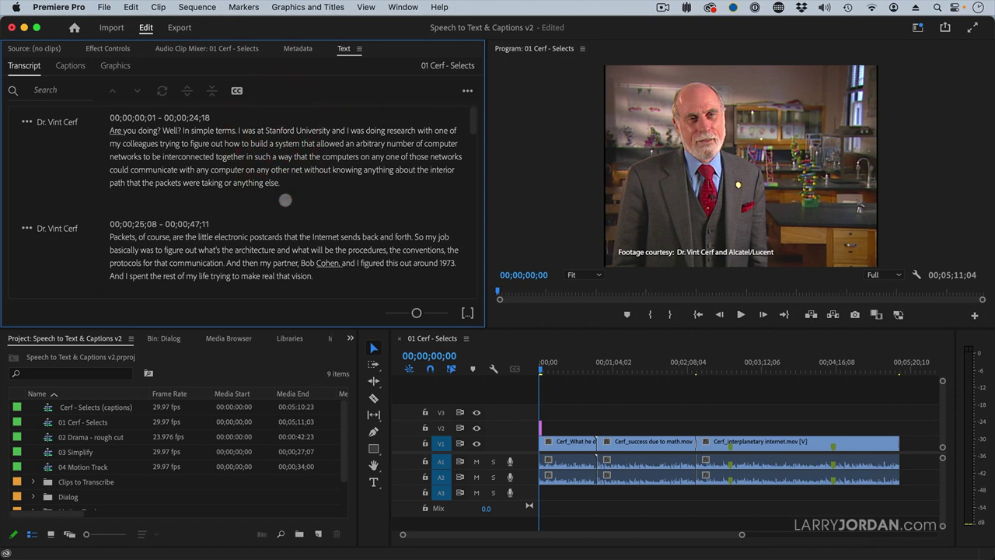
double_click(324, 179)
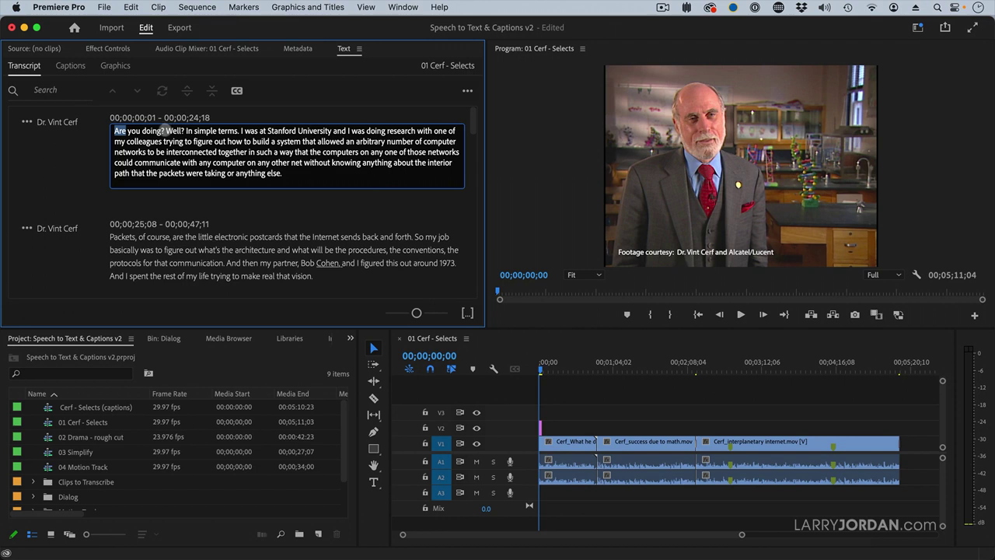
left_click_drag(165, 130, 115, 129)
key("BackSpace")
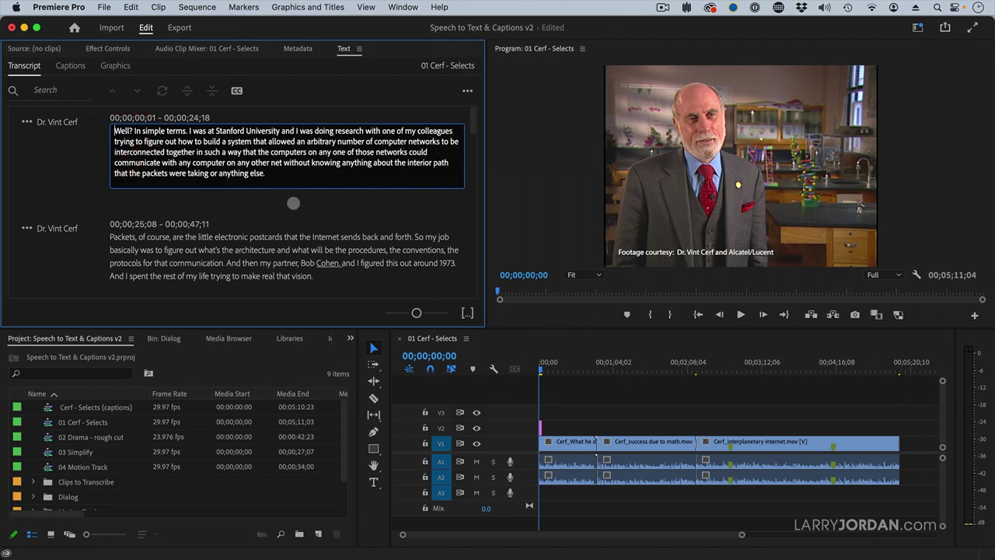
left_click(293, 203)
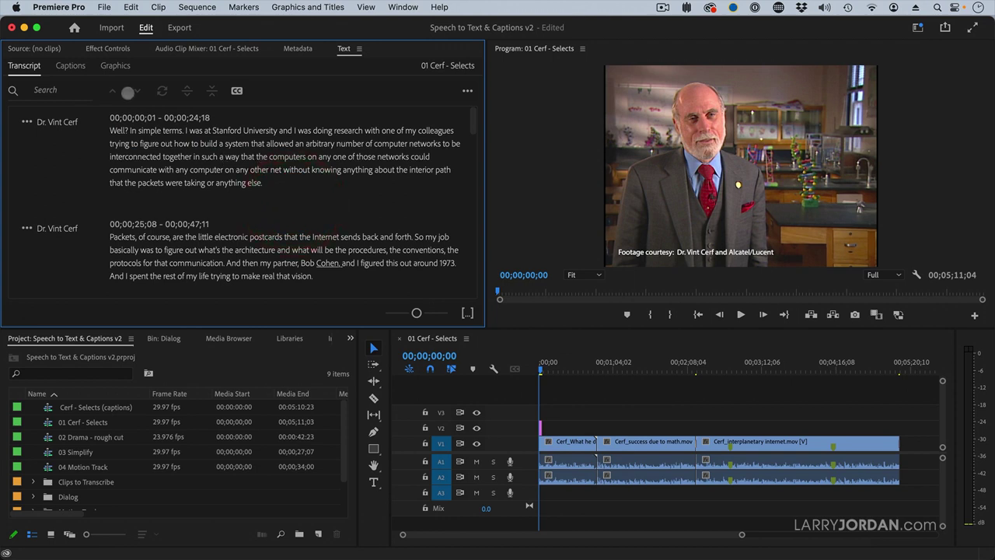
Search the transcript for 'interplanetary'.
left_click(68, 91)
type("interplanetary")
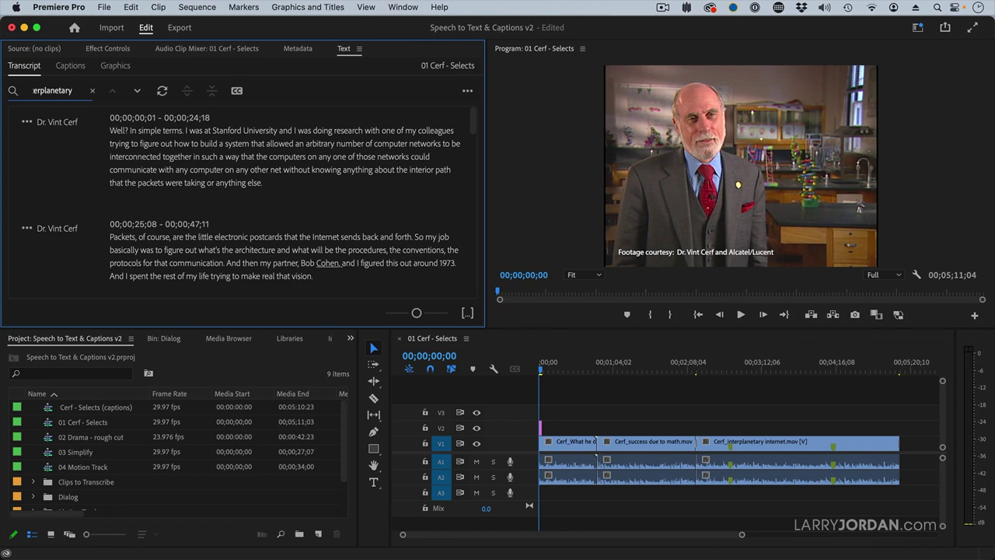
key("Return")
scroll(249, 195, "down", 10)
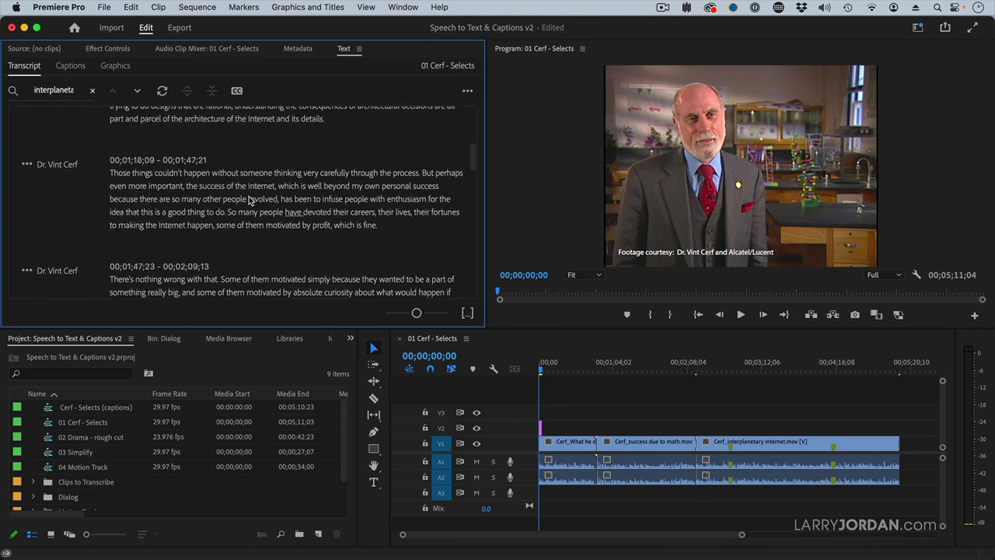
scroll(249, 195, "up", 10)
Change the search term to 'interplanet' and browse through its matches.
double_click(66, 91)
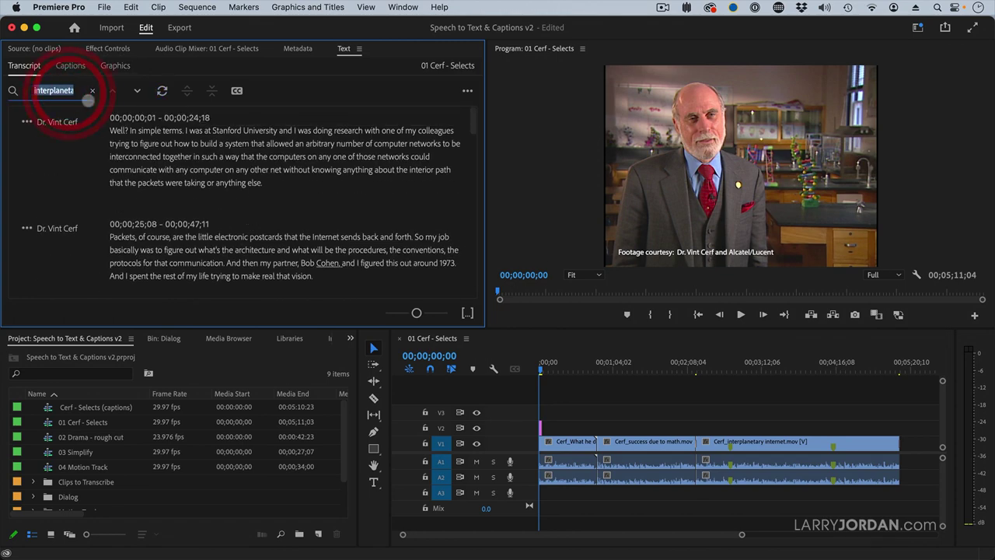
type("inter")
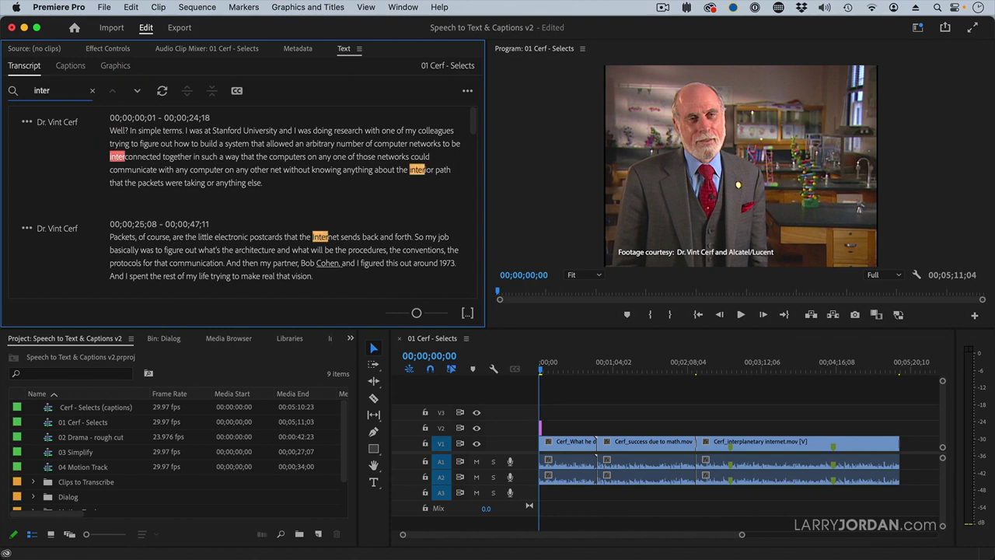
type("p")
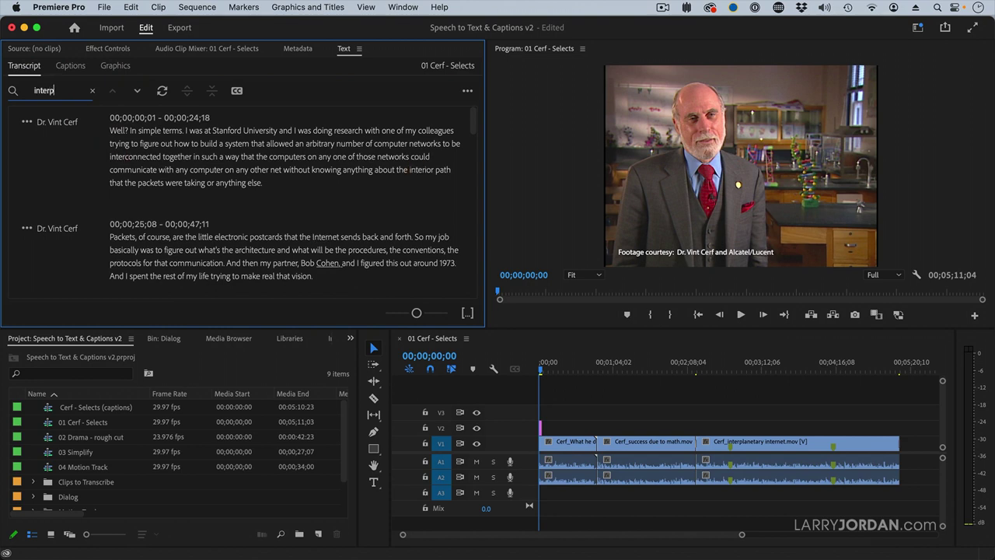
type("lanet")
key("Return")
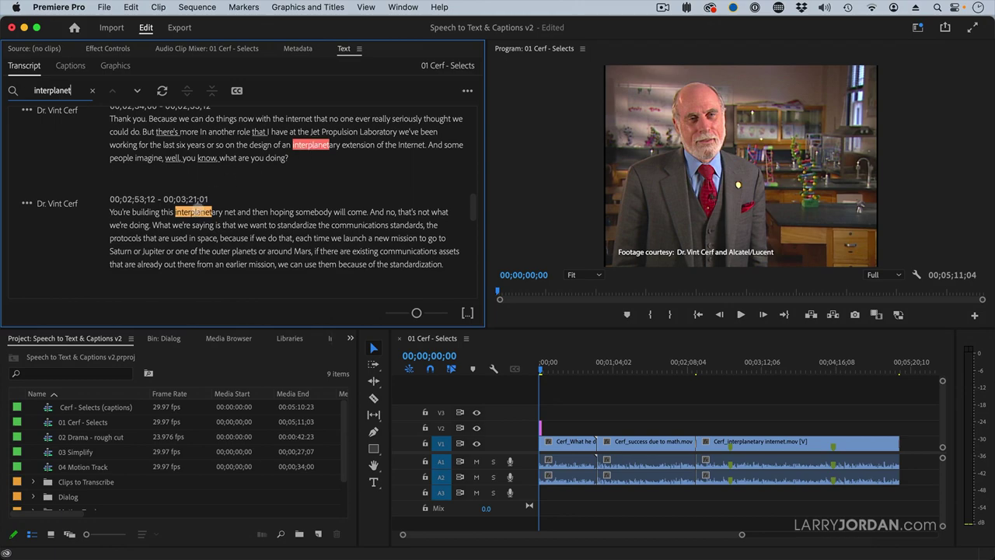
scroll(234, 212, "up", 5)
scroll(234, 214, "down", 10)
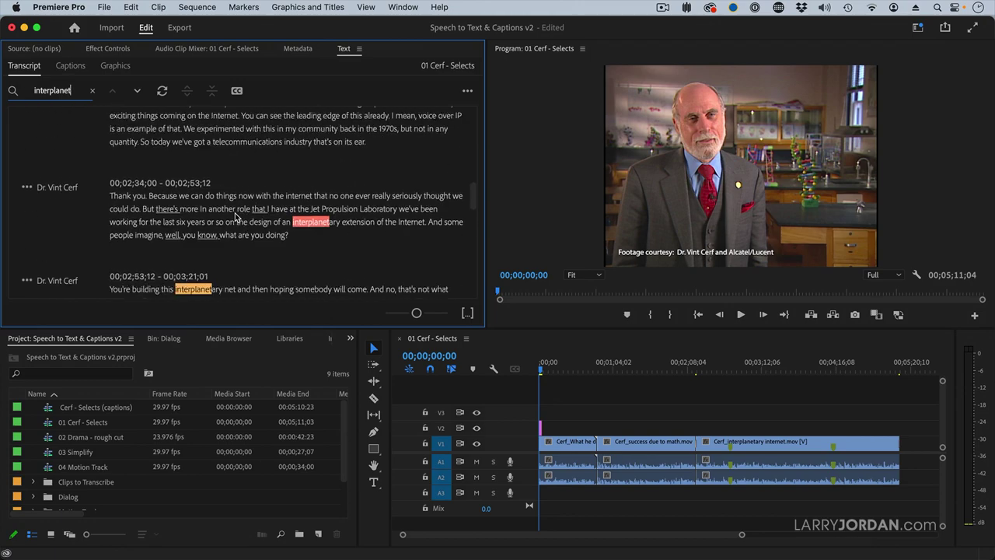
scroll(236, 217, "up", 5)
scroll(235, 216, "up", 1)
scroll(235, 216, "down", 5)
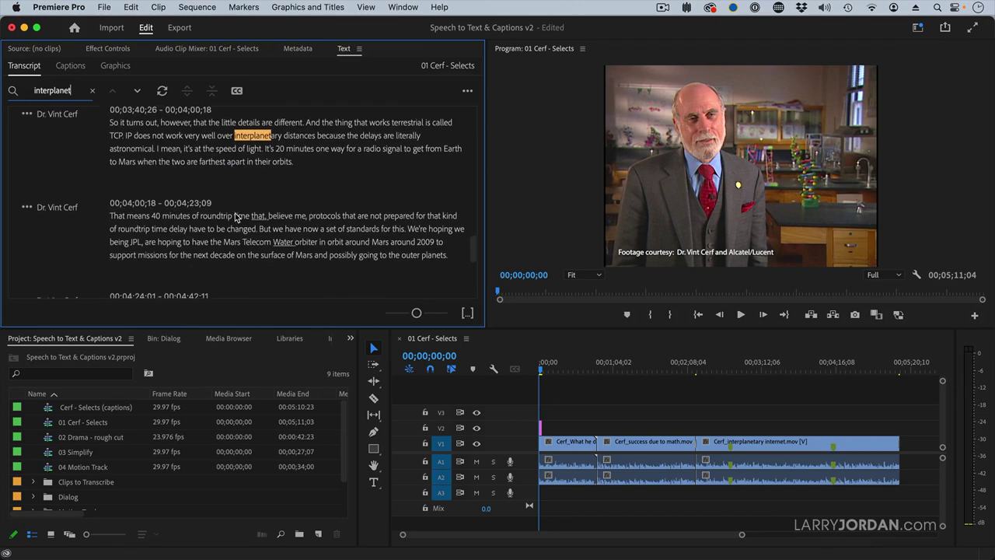
scroll(235, 216, "up", 8)
left_click(234, 213)
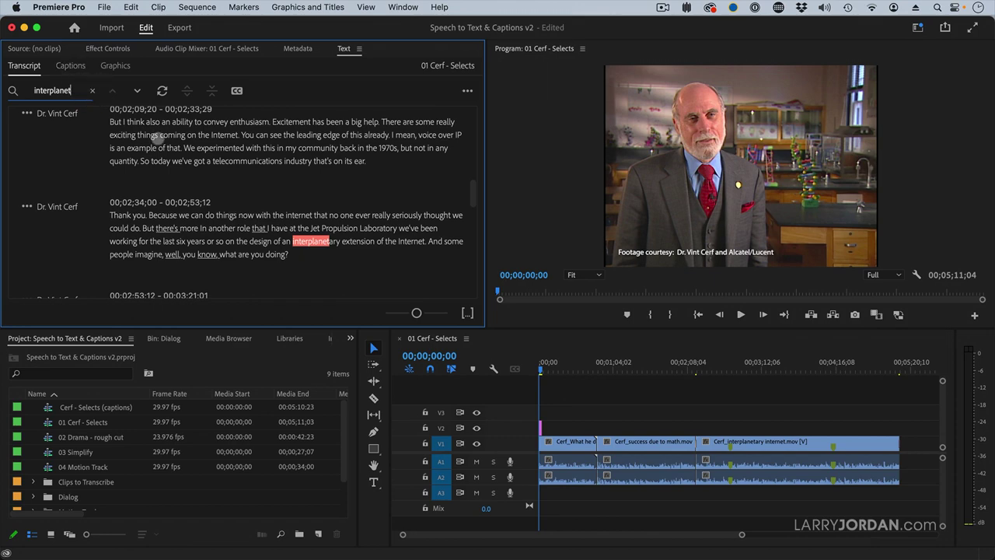
scroll(156, 140, "up", 10)
left_click(150, 145)
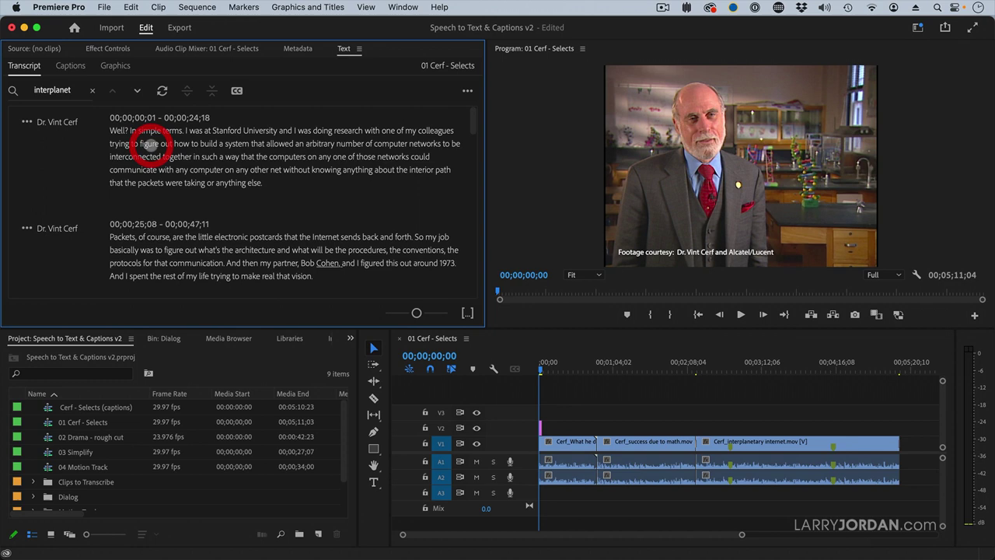
Search for 'figure' and replace its first occurrence with 'discover'.
double_click(46, 90)
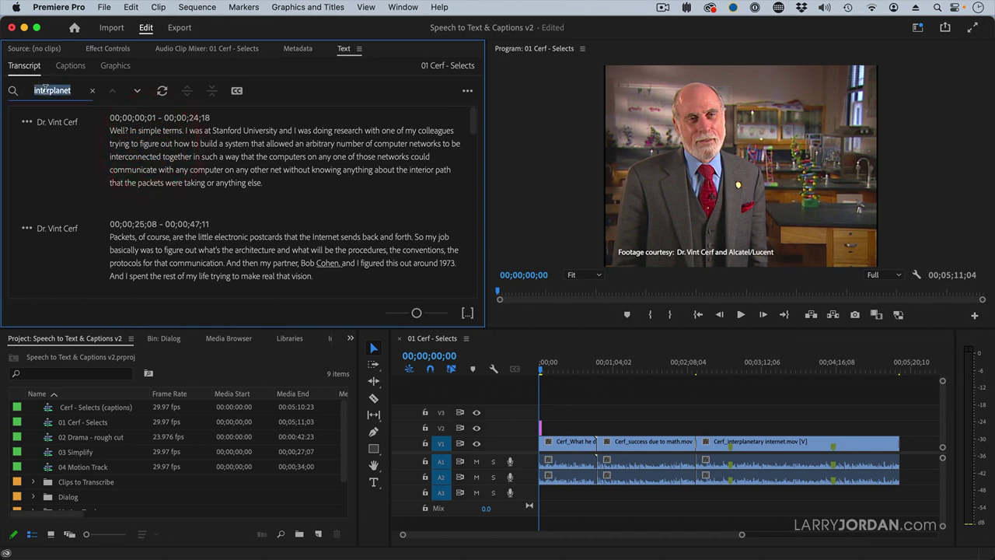
type("figure")
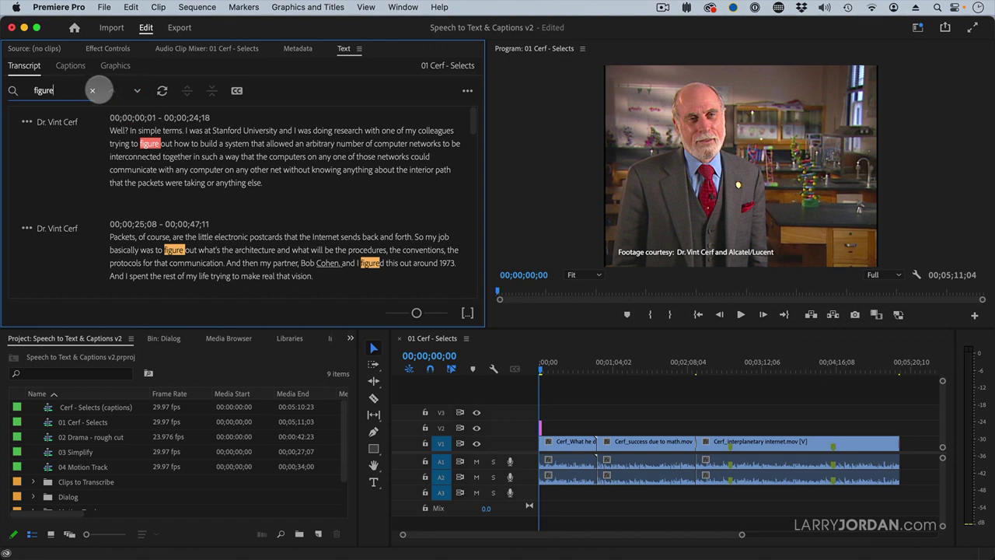
left_click(162, 91)
left_click(90, 115)
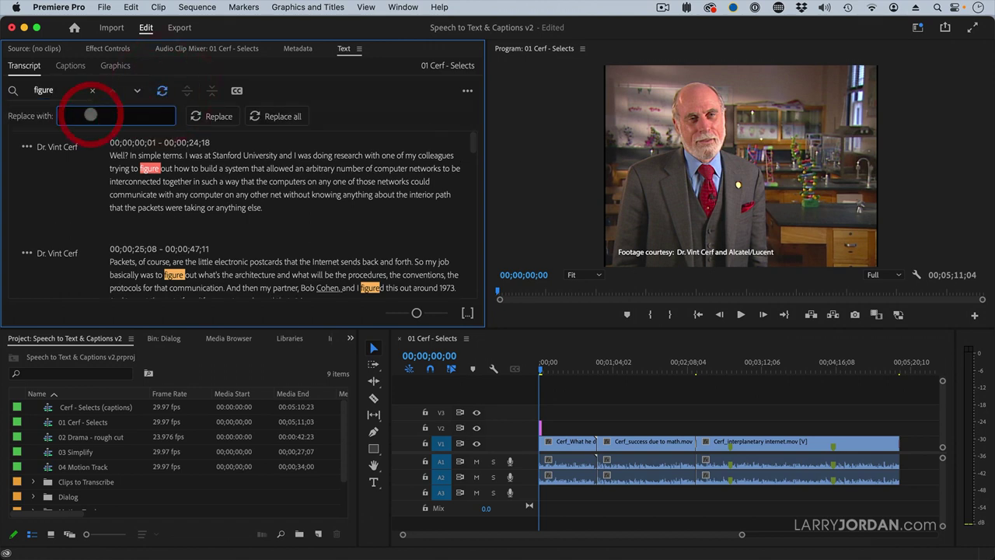
type("discover")
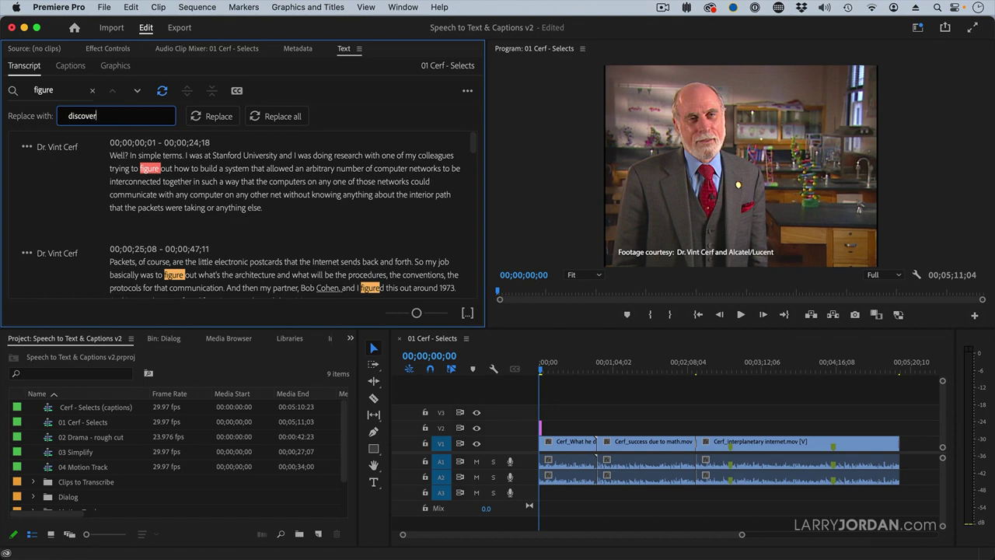
left_click(212, 116)
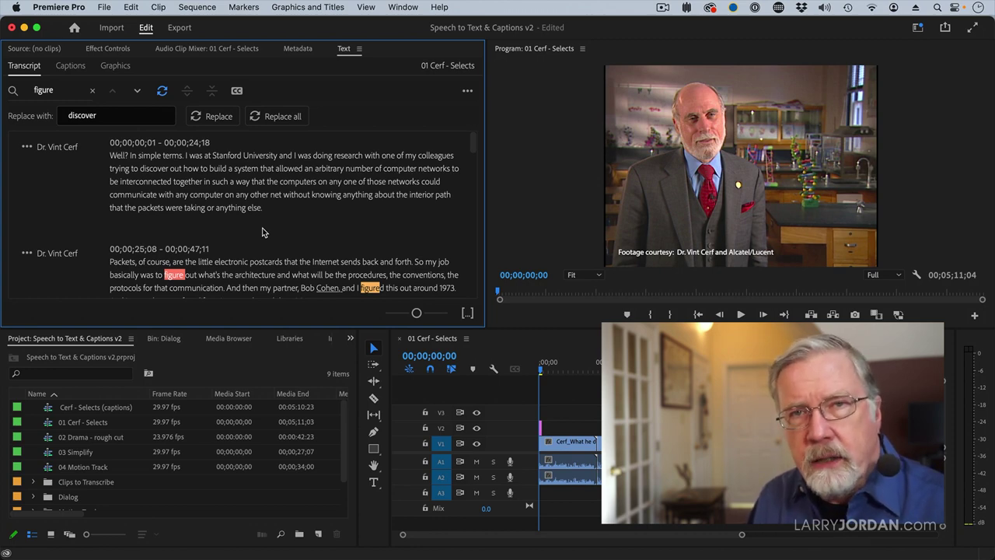
Save the transcript to the Desktop as a .prtranscript file.
left_click(467, 90)
mouse_move(435, 174)
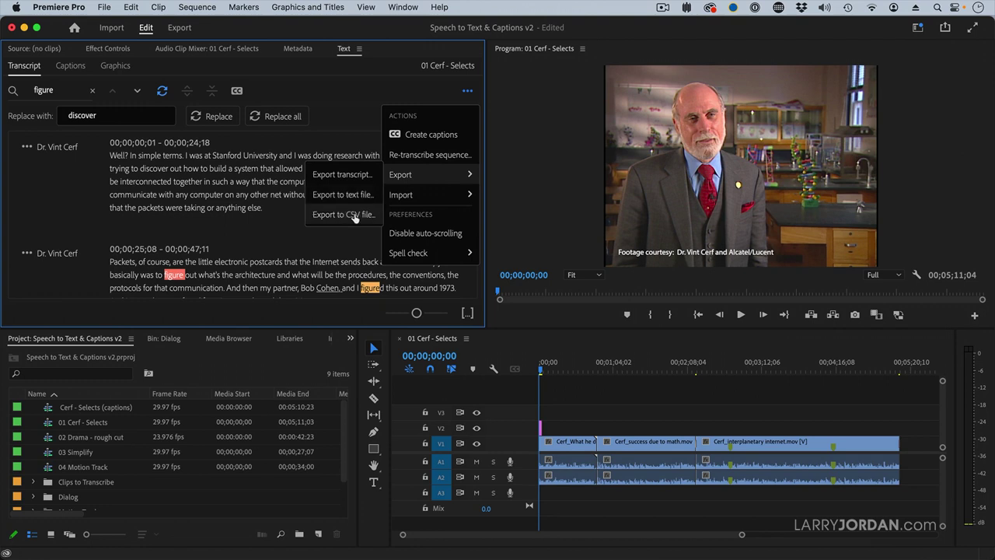
left_click(341, 172)
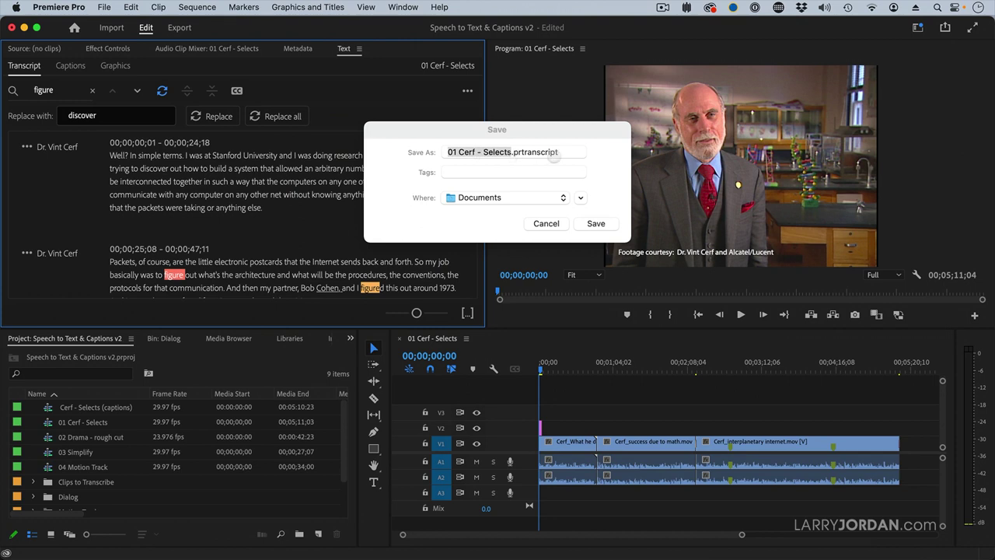
left_click(494, 200)
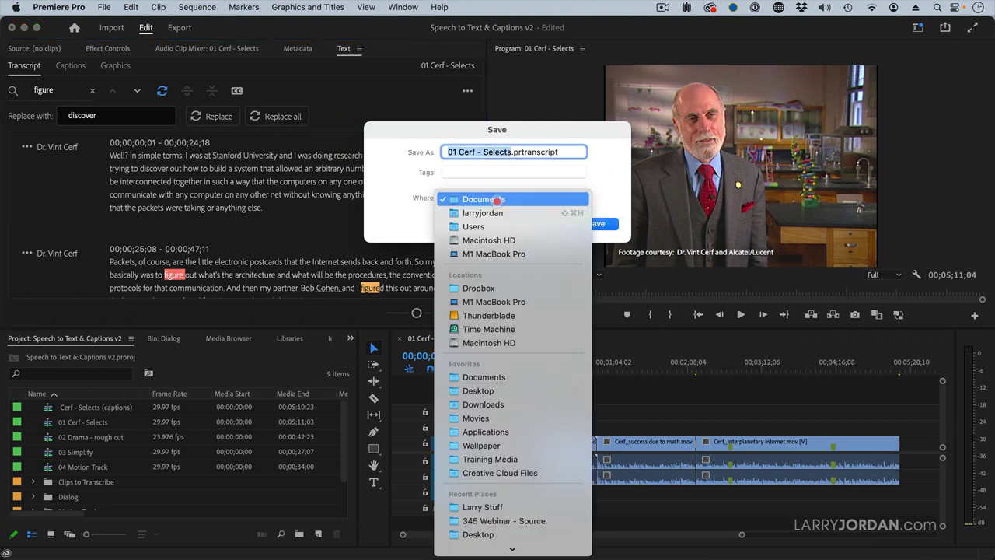
left_click(410, 200)
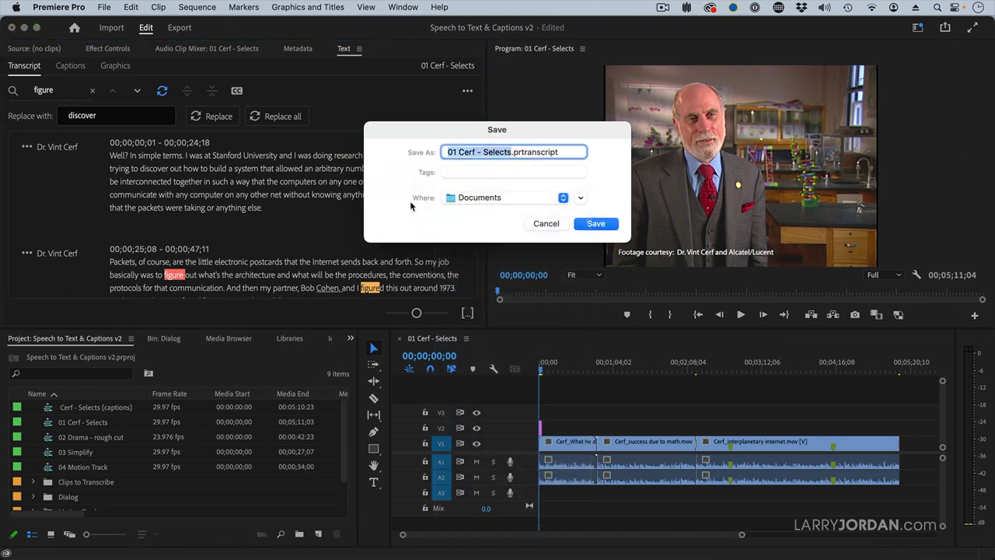
key("super+d")
left_click(591, 228)
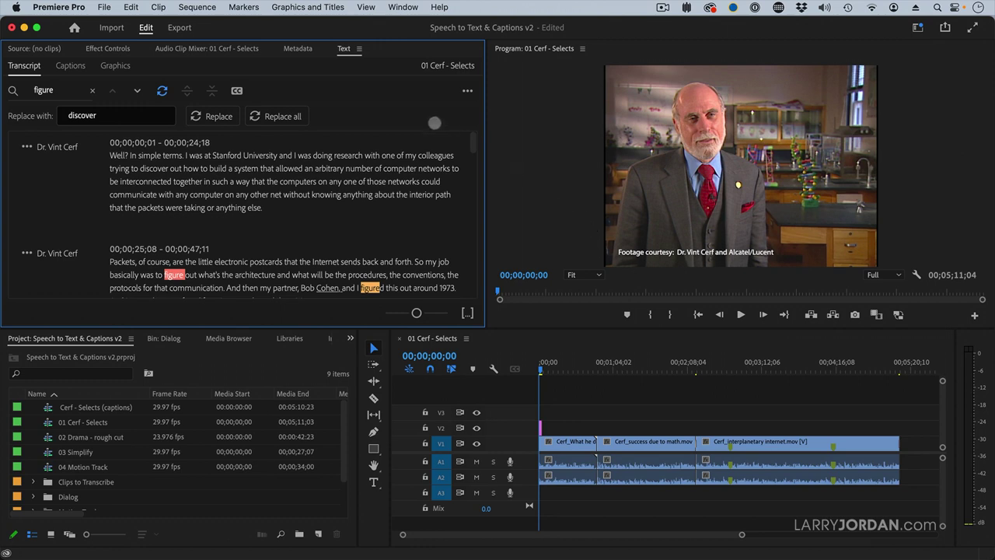
Export the transcript to the Desktop as a plain text file, 01 Cerf - Selects.txt.
left_click(468, 90)
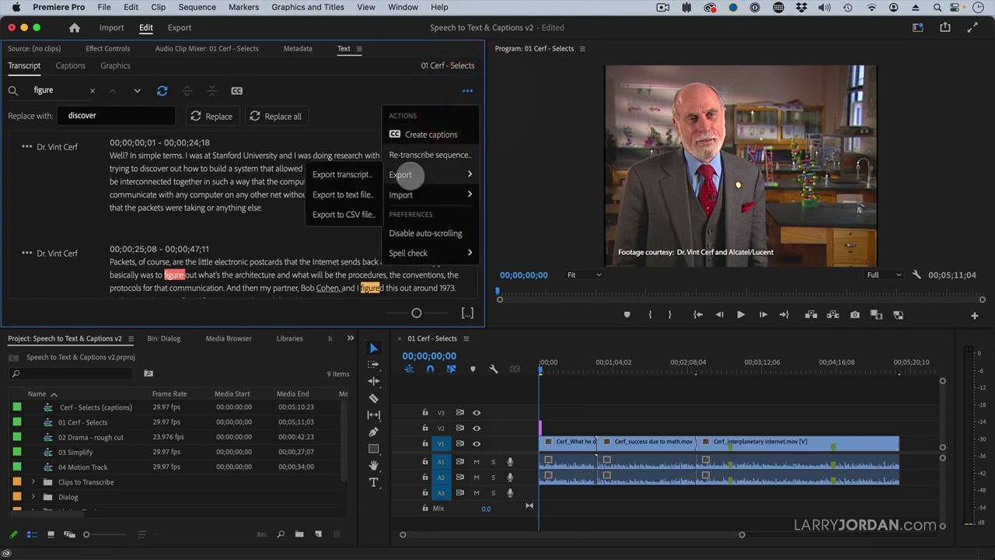
left_click(342, 194)
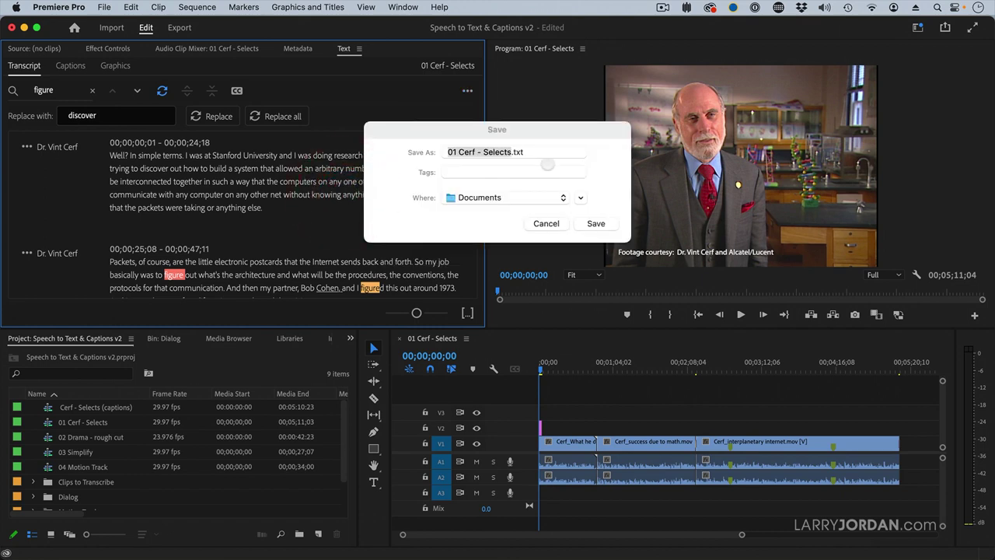
left_click(506, 233)
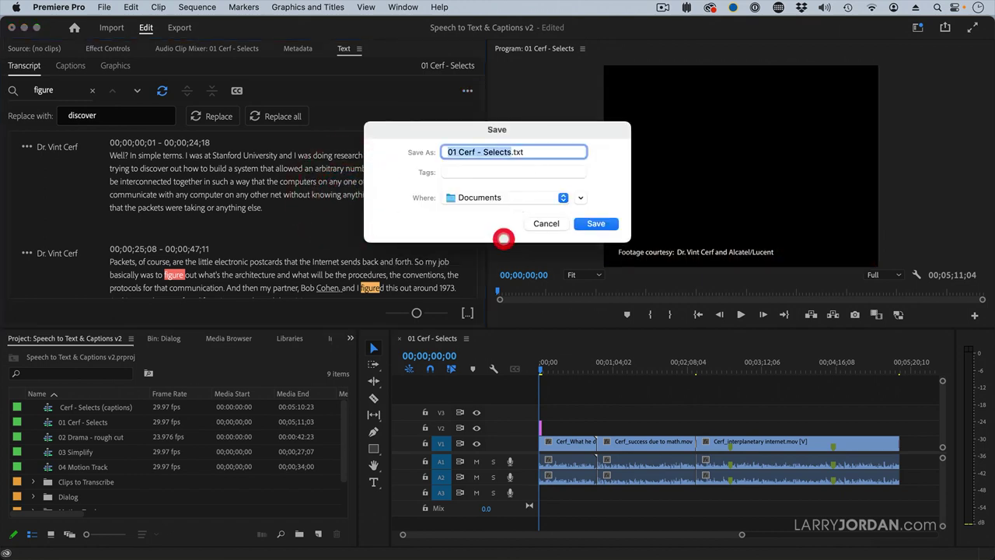
key("cmd+d")
left_click(591, 227)
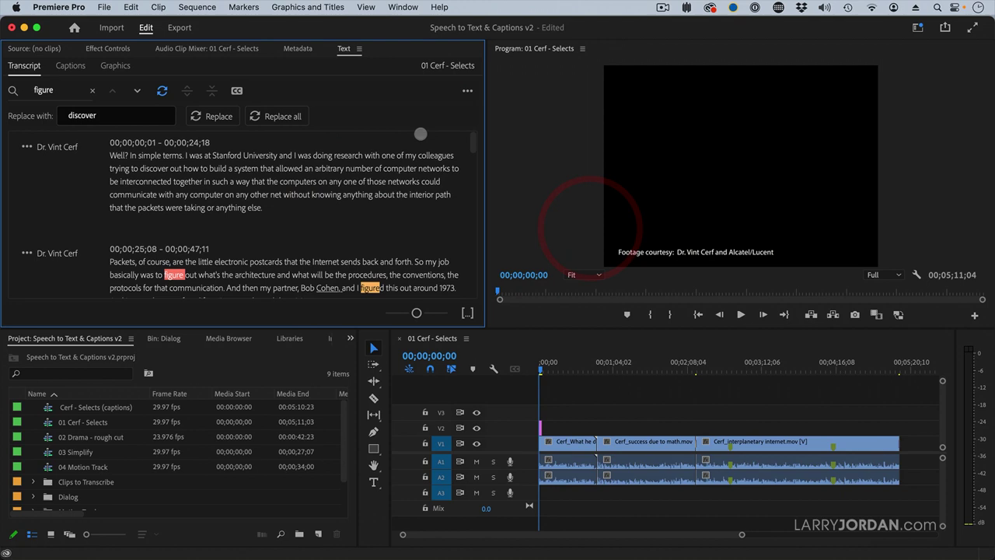
Export the transcript as a CSV file, 01 Cerf - Selects.csv.
left_click(467, 91)
mouse_move(415, 174)
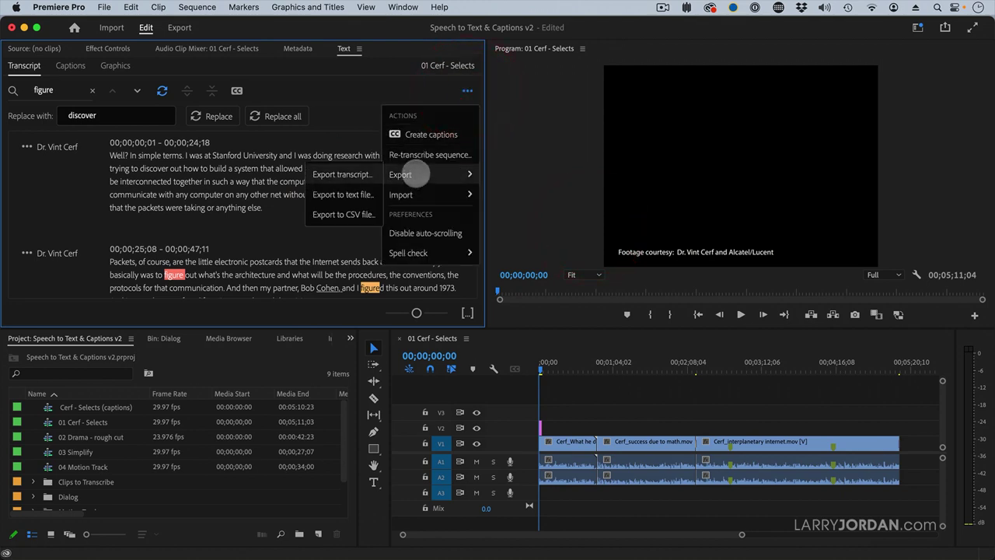
left_click(343, 215)
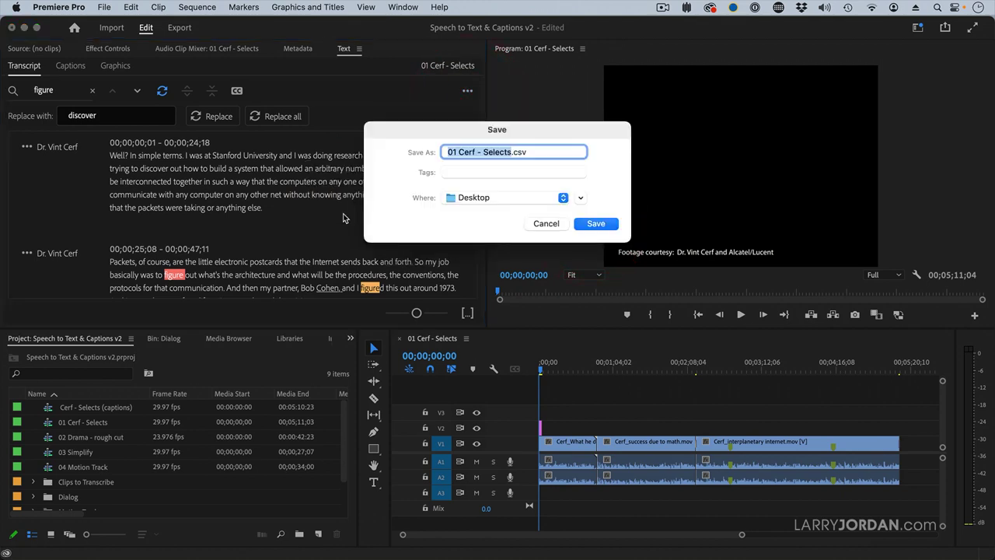
left_click(597, 224)
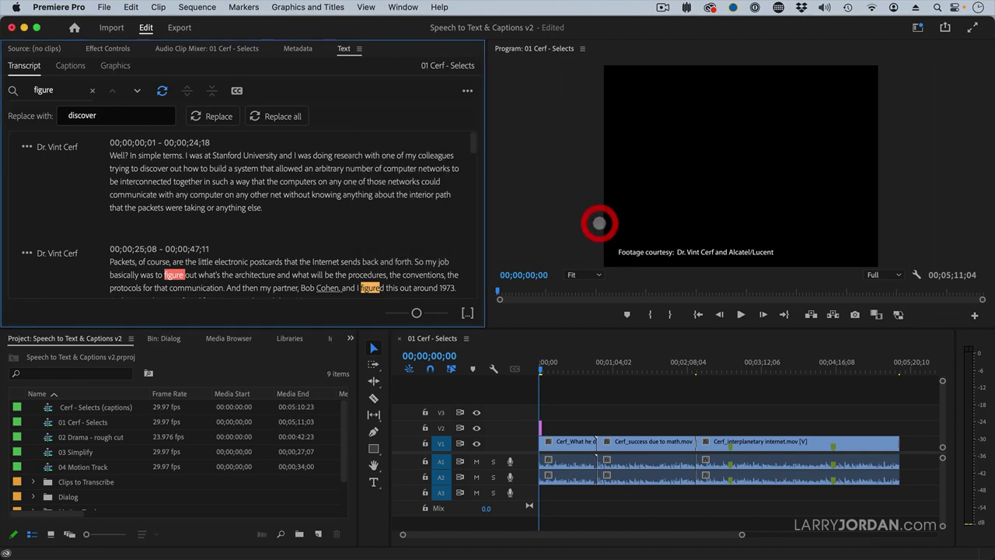
Move Premiere aside, open the exported .prtranscript file in TextEdit, then close it.
left_click_drag(655, 21, 548, 23)
left_click(946, 416)
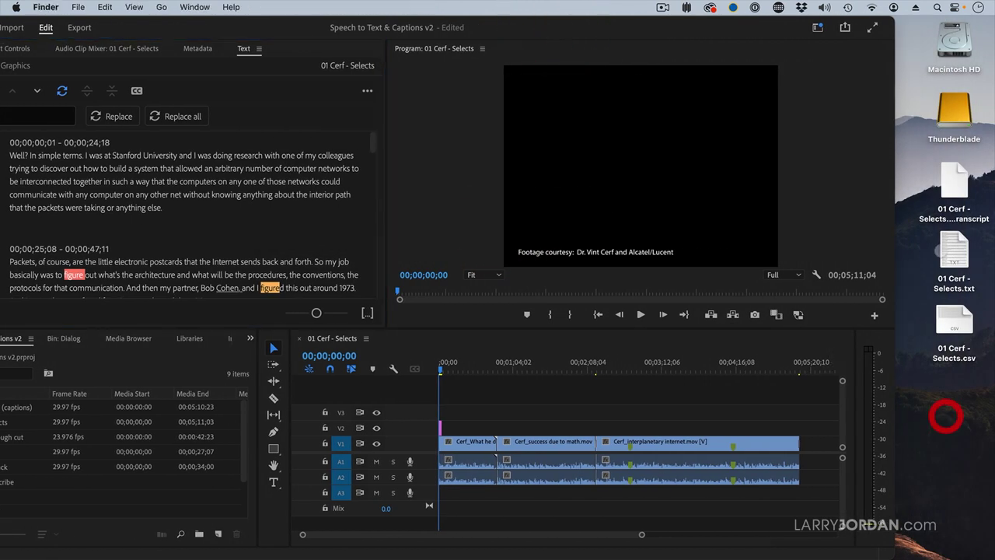
double_click(955, 184)
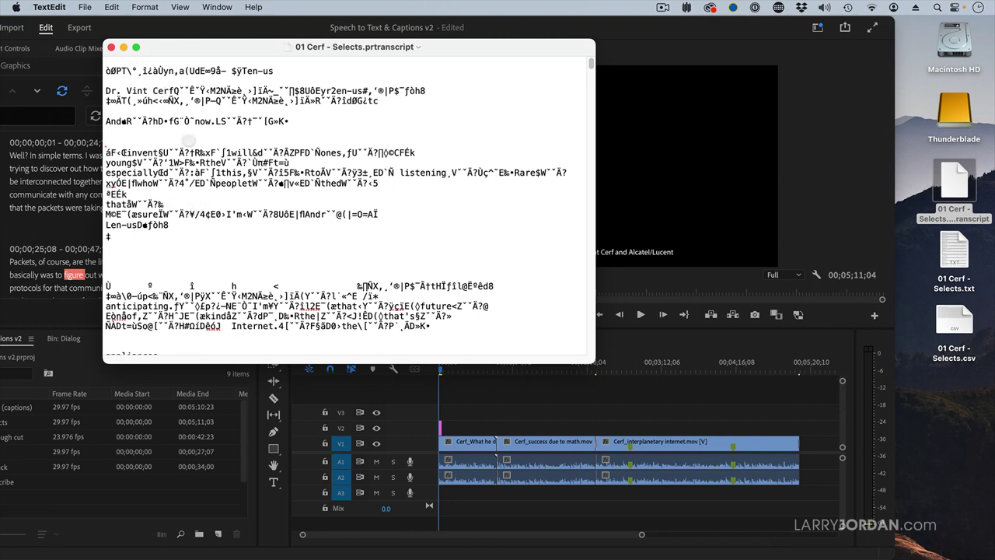
left_click(111, 48)
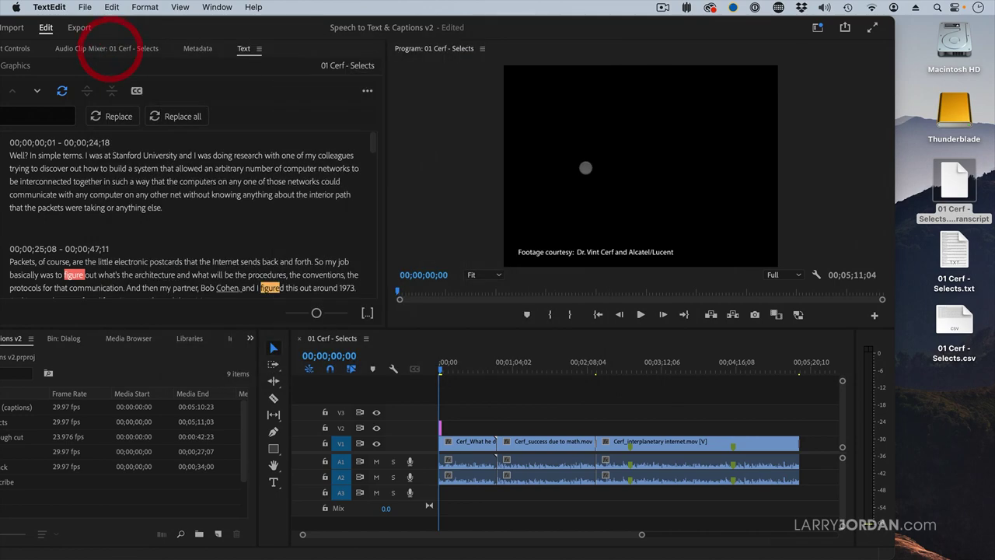
Open 01 Cerf - Selects.txt in TextEdit, enlarge the window to read it, then close it.
left_click(949, 250)
double_click(949, 251)
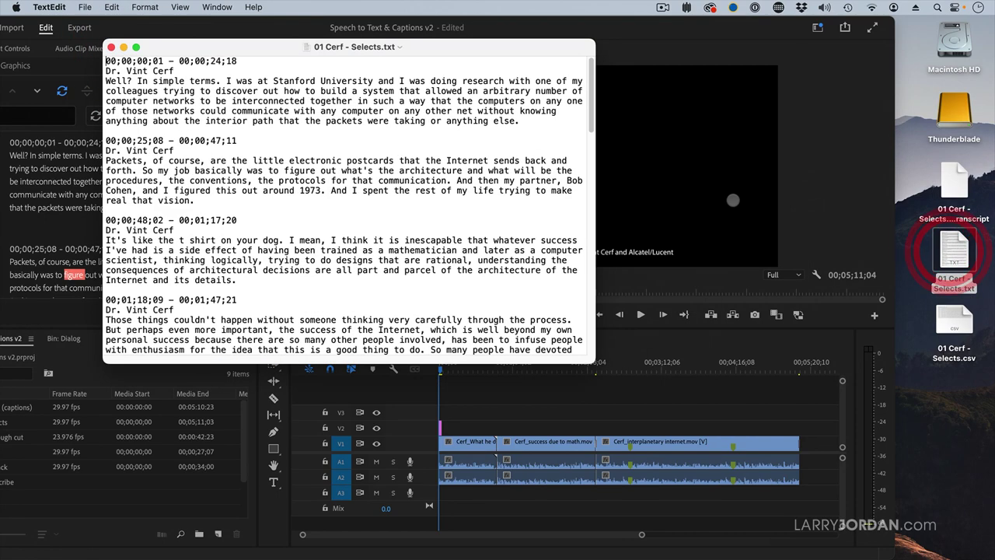
left_click_drag(464, 46, 506, 48)
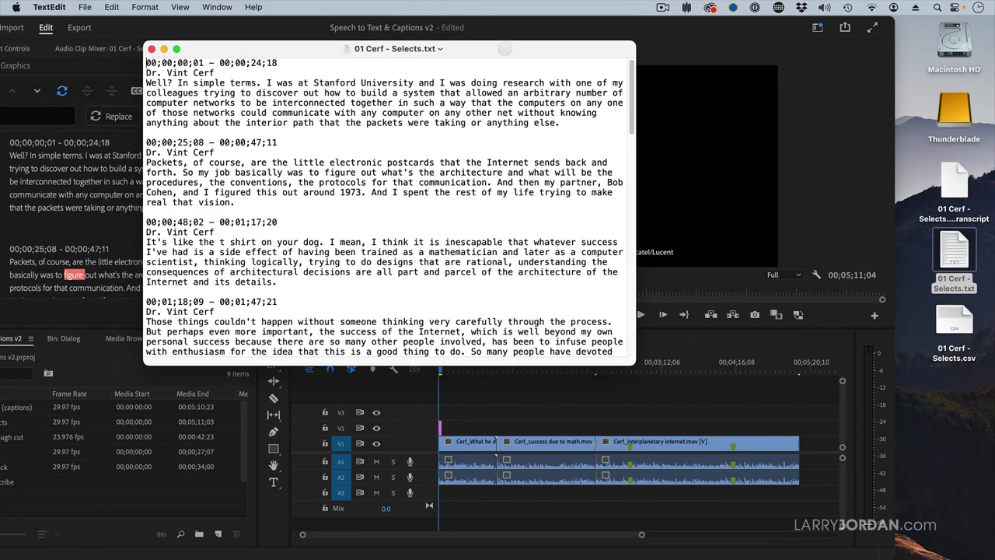
left_click_drag(633, 362, 675, 502)
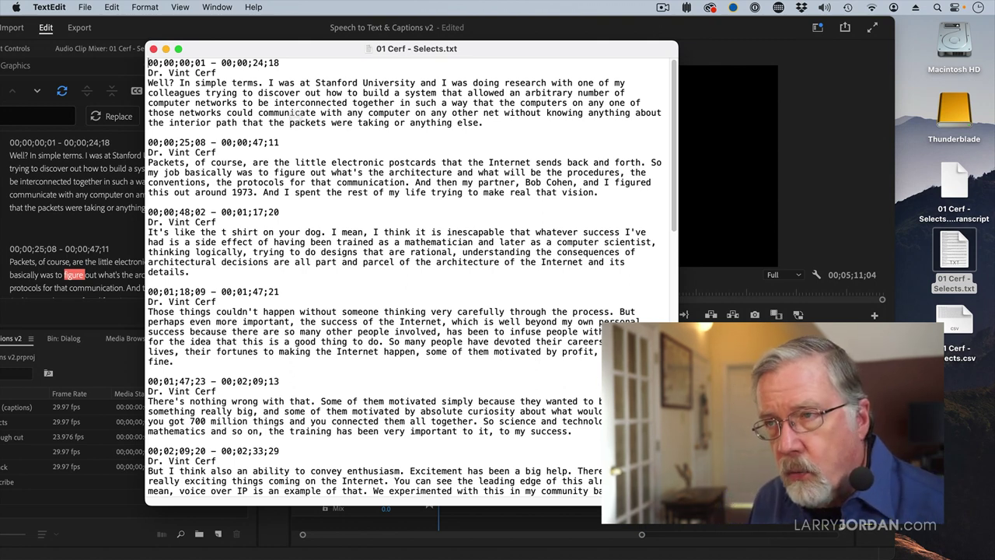
left_click(297, 113)
key("super+w")
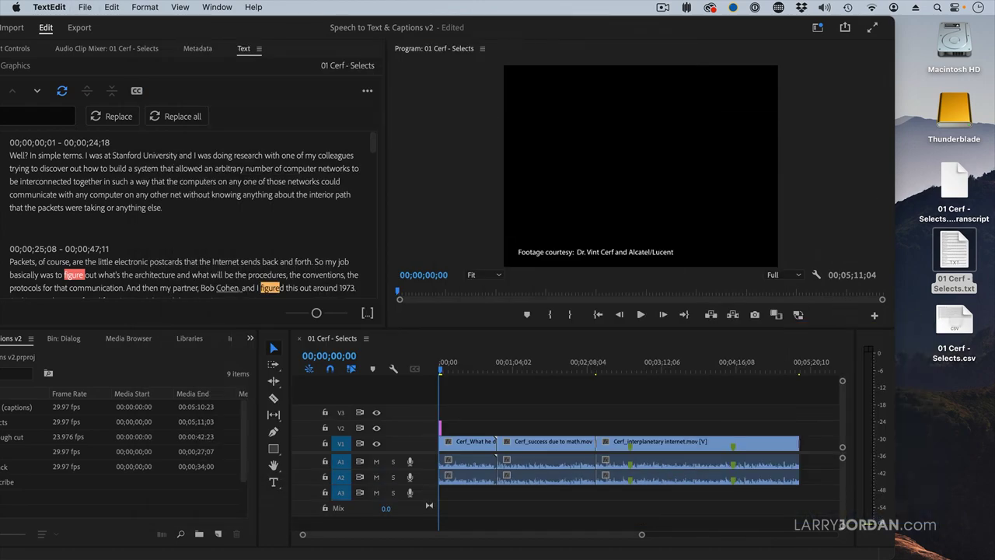
Quick Look '01 Cerf - Selects.csv' to check its speaker, start time, end time and text columns, then close it.
left_click(955, 319)
key("space")
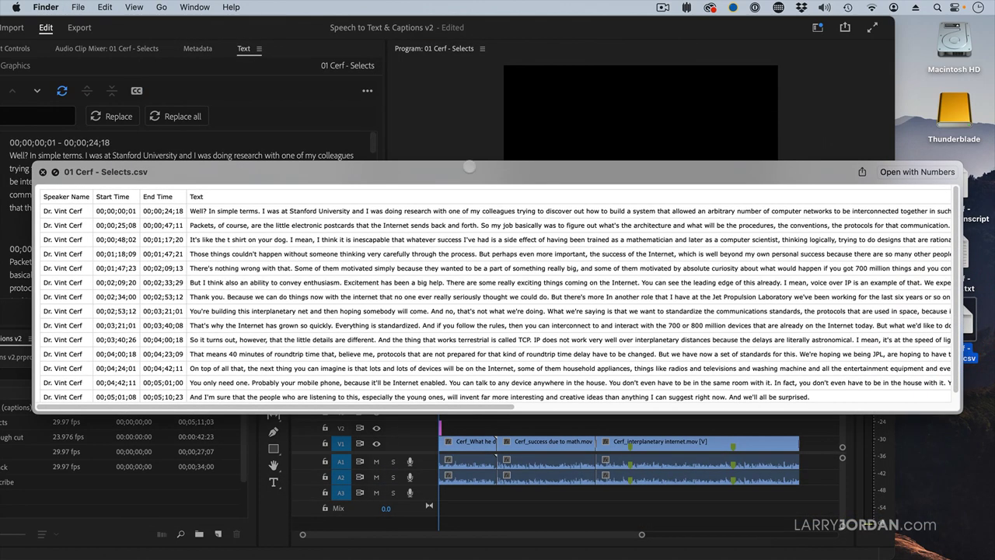
left_click_drag(470, 166, 442, 137)
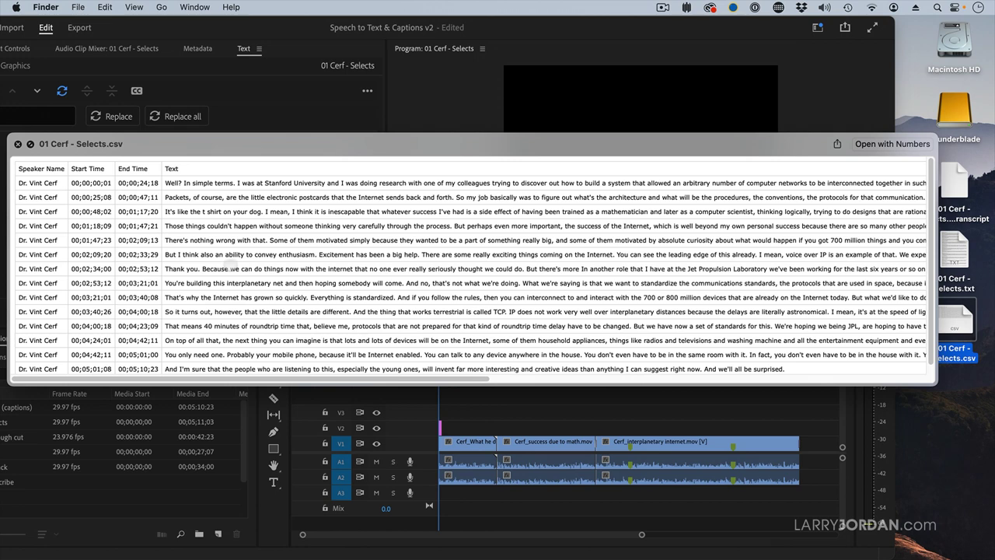
key("space")
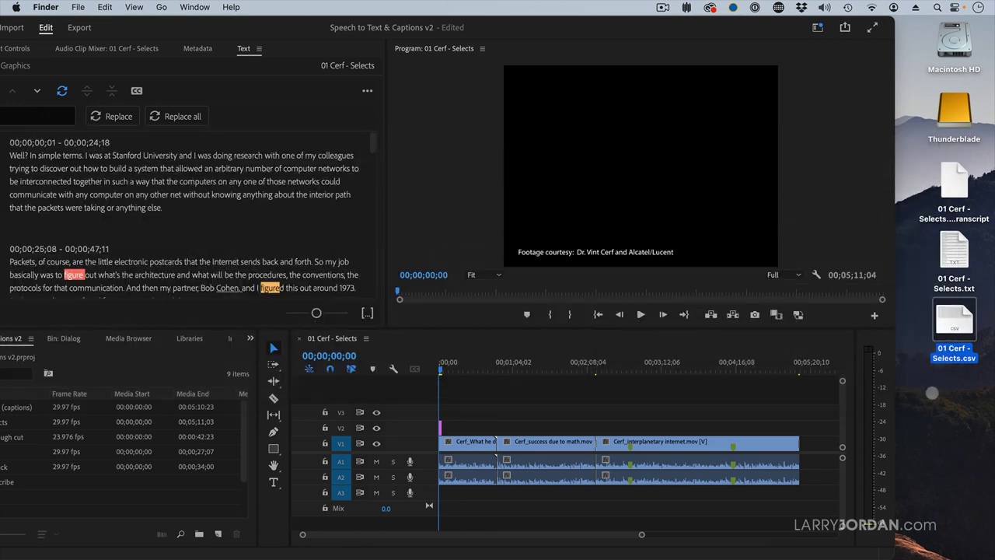
left_click_drag(560, 19, 659, 17)
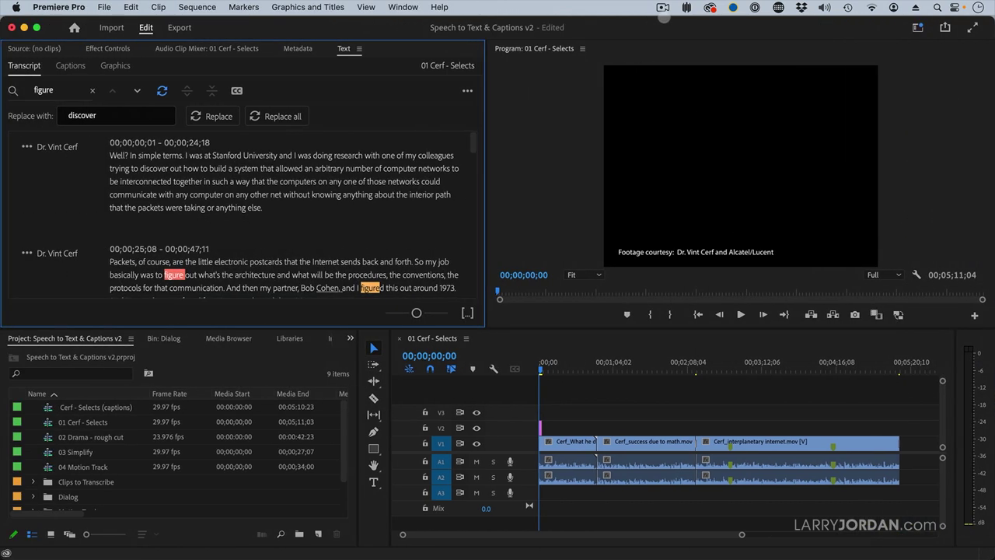